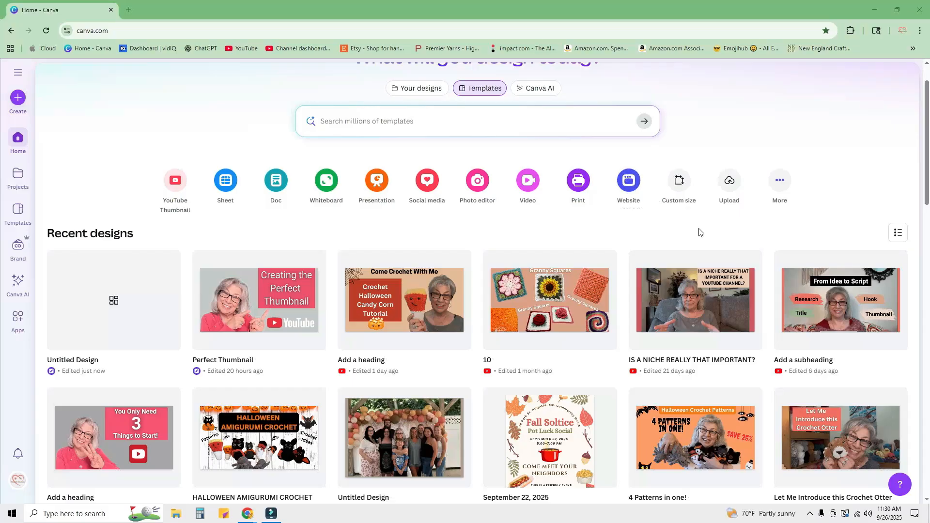
- Create a new custom-size design 1280 px wide and 720 px high
click(782, 181)
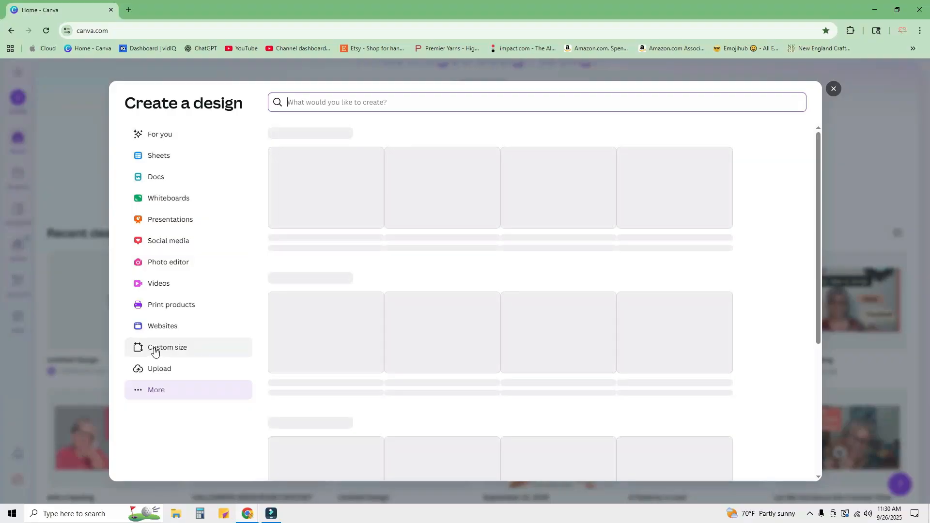
click(154, 351)
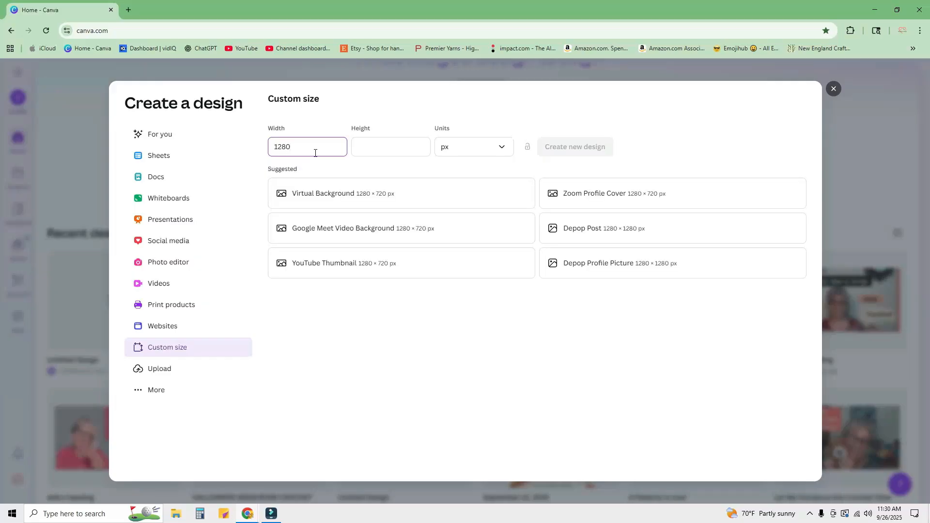
click(379, 155)
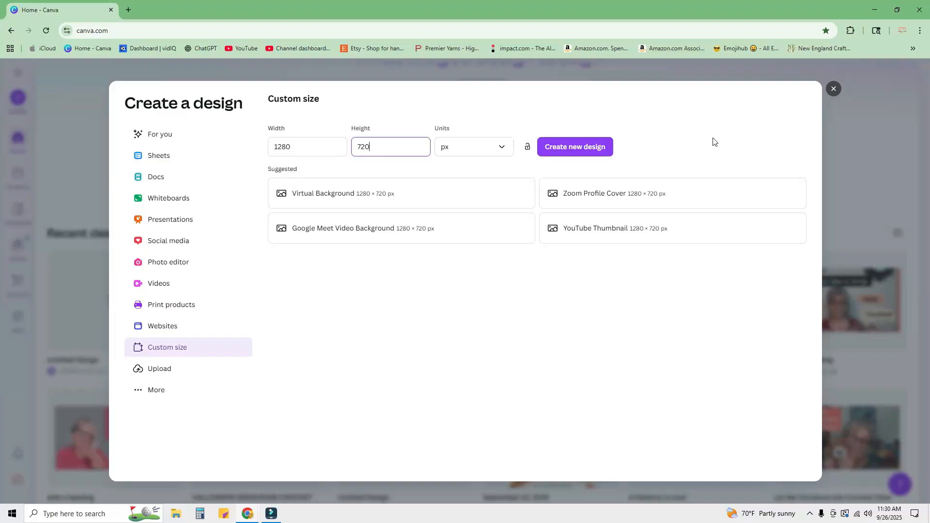
click(577, 148)
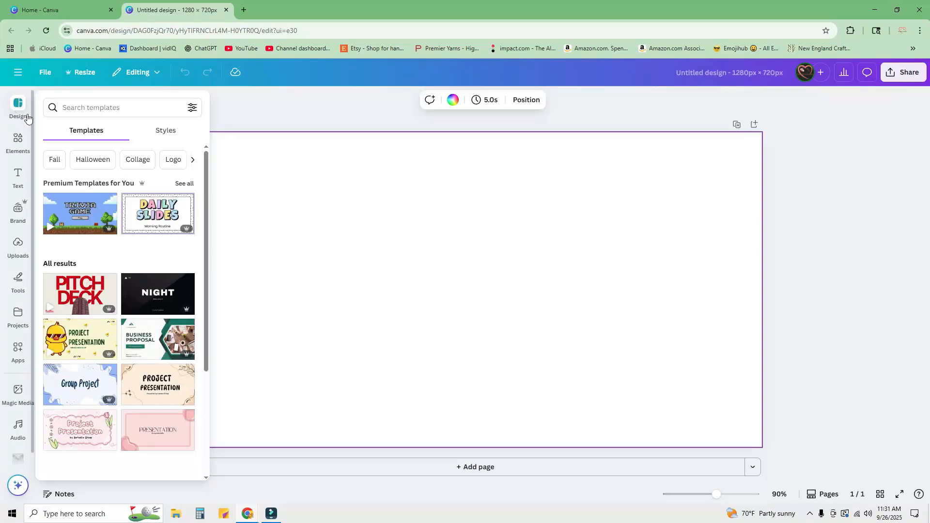
- Browse the available design templates and open the template search
scroll(124, 376, down, 3)
scroll(125, 374, down, 4)
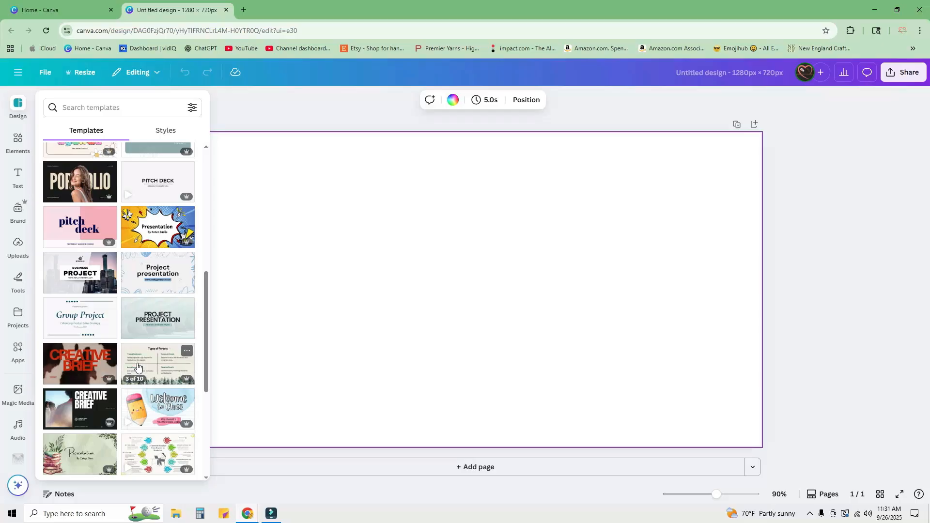
scroll(137, 366, up, 6)
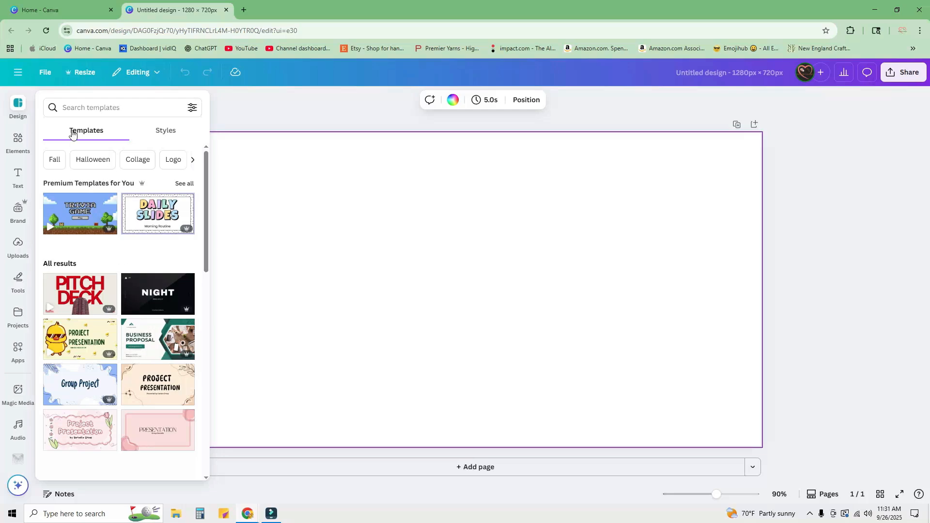
click(159, 108)
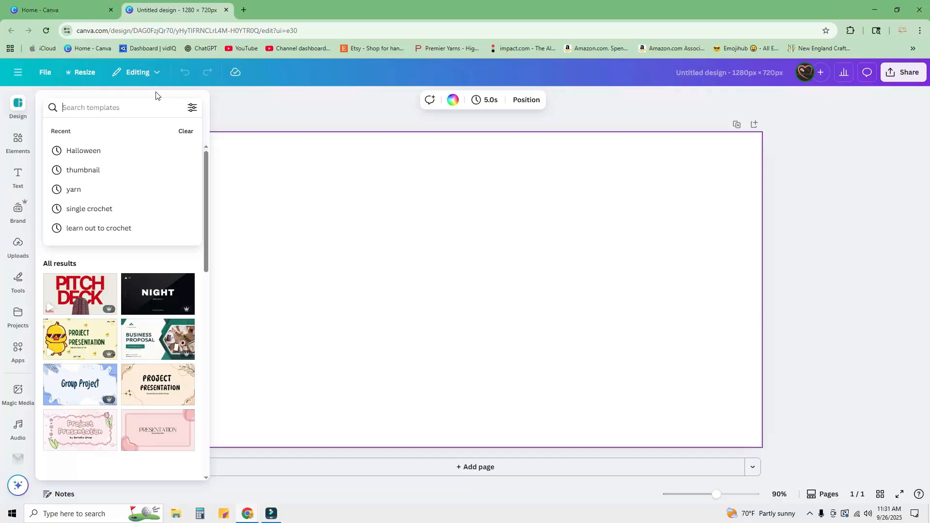
- Search the elements library for "halloween ghost"
text(h)
key(BackSpace)
text(Halloween)
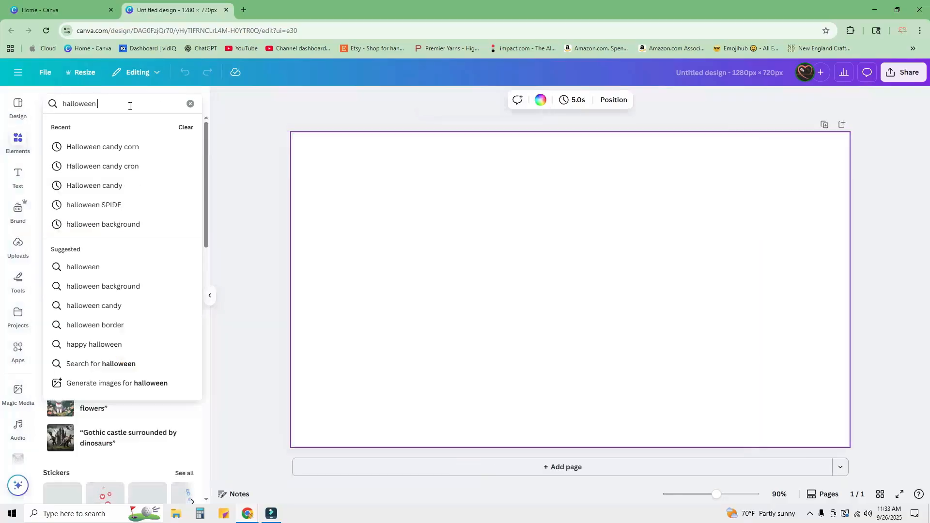
text(ghost)
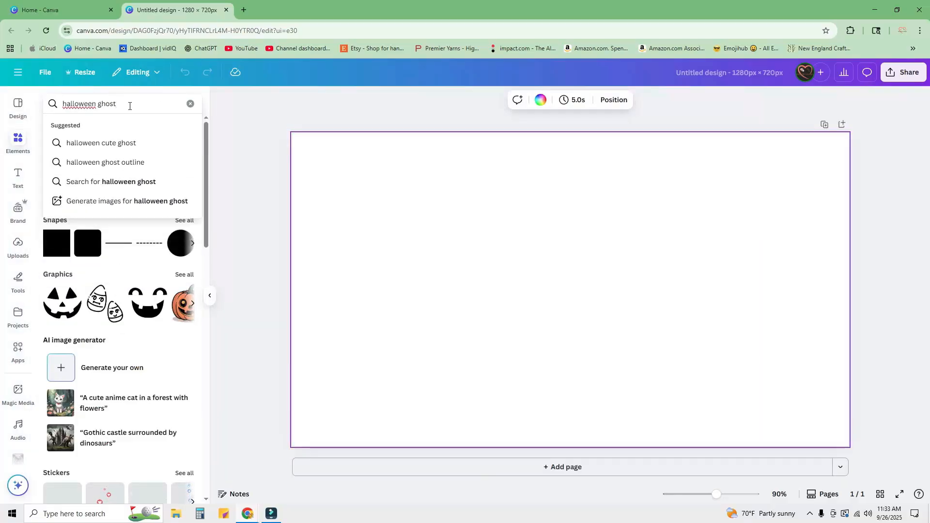
key(Return)
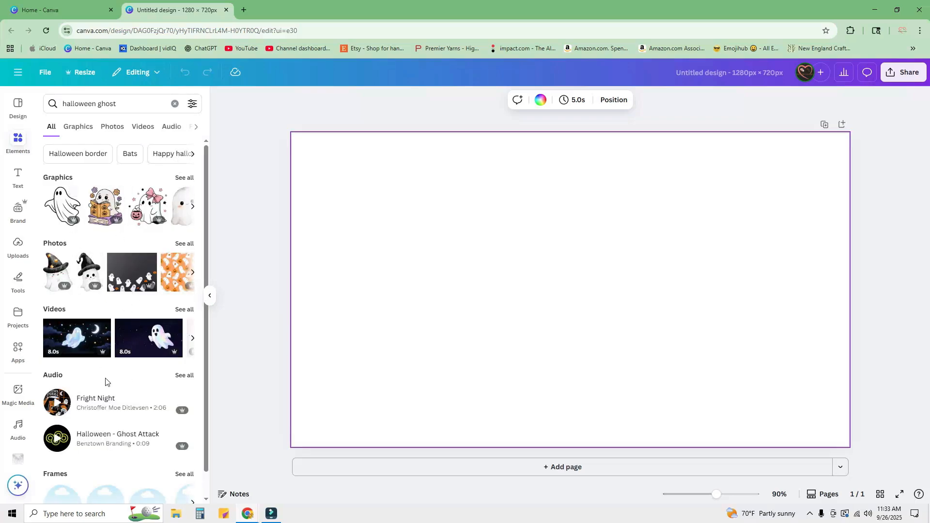
- Compare the graphics and photos found for the ghost search, leaving the results filtered to graphics
click(79, 128)
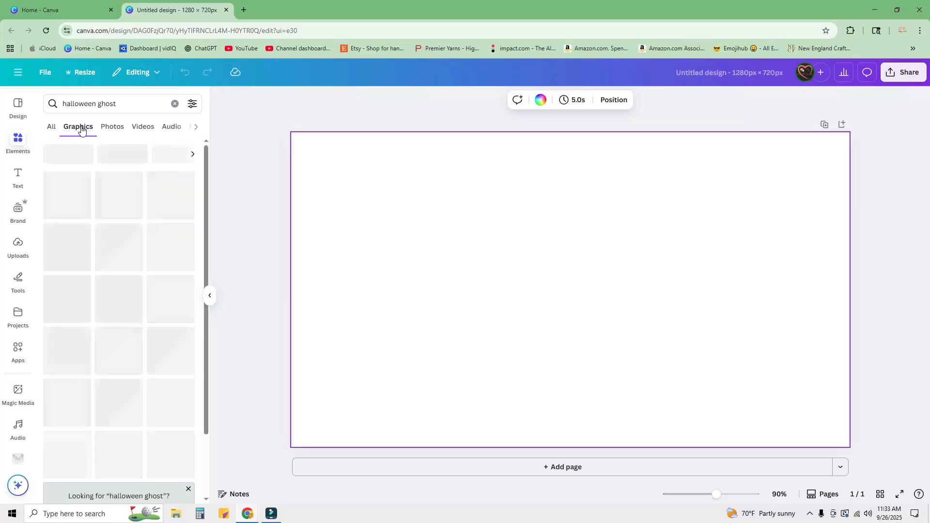
click(119, 128)
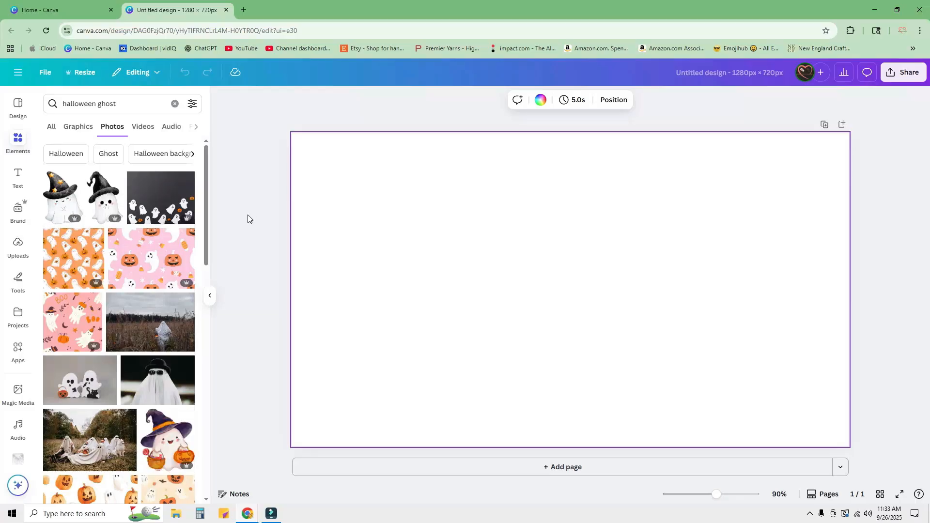
click(76, 129)
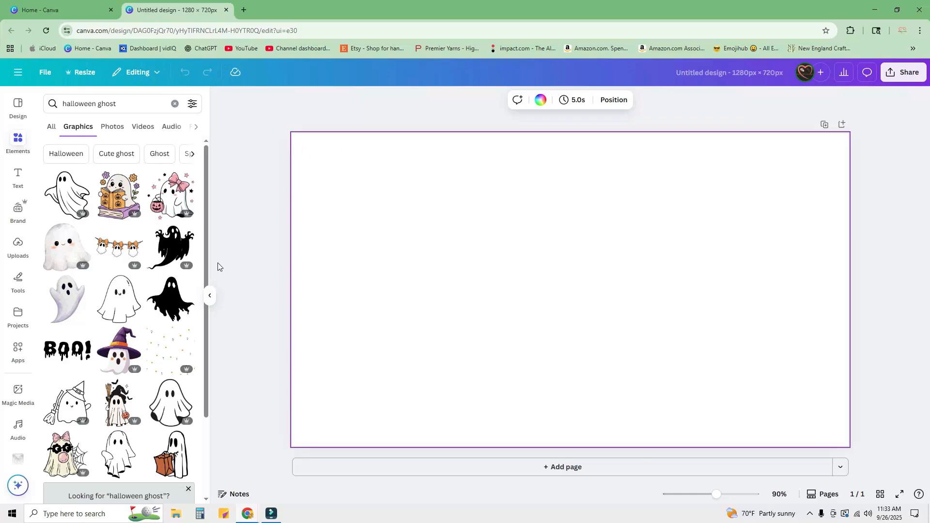
scroll(150, 249, down, 5)
scroll(150, 249, up, 5)
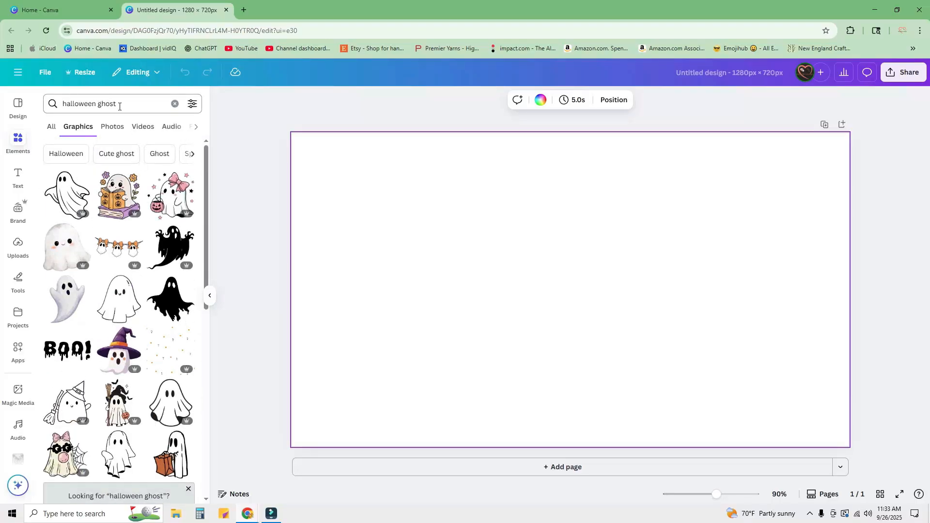
- Change the elements search to "ghost with a top hat"
drag(97, 105, 53, 104)
key(BackSpace)
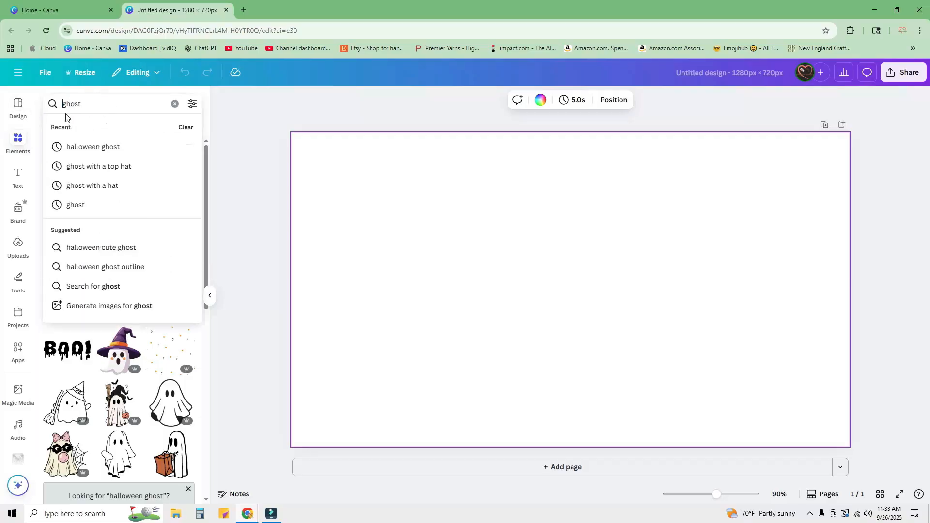
key(Return)
click(105, 105)
text(with a top hat)
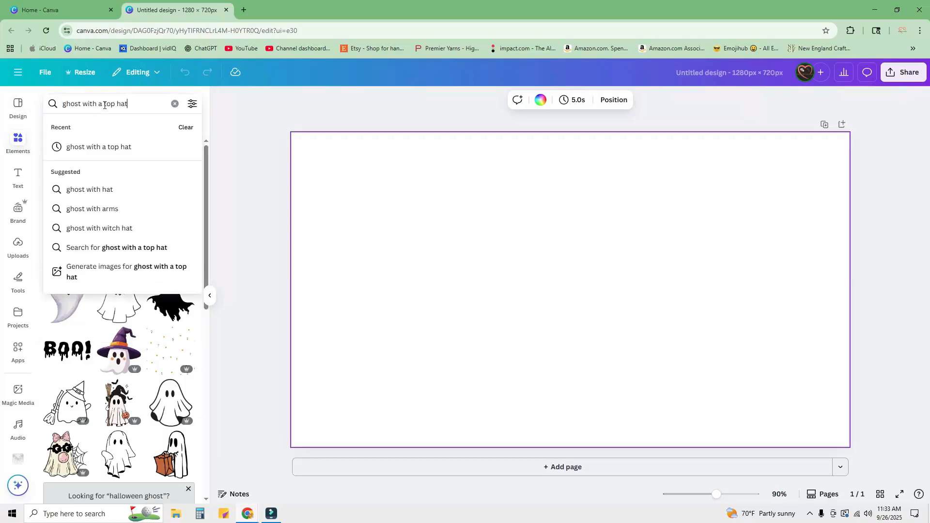
key(Return)
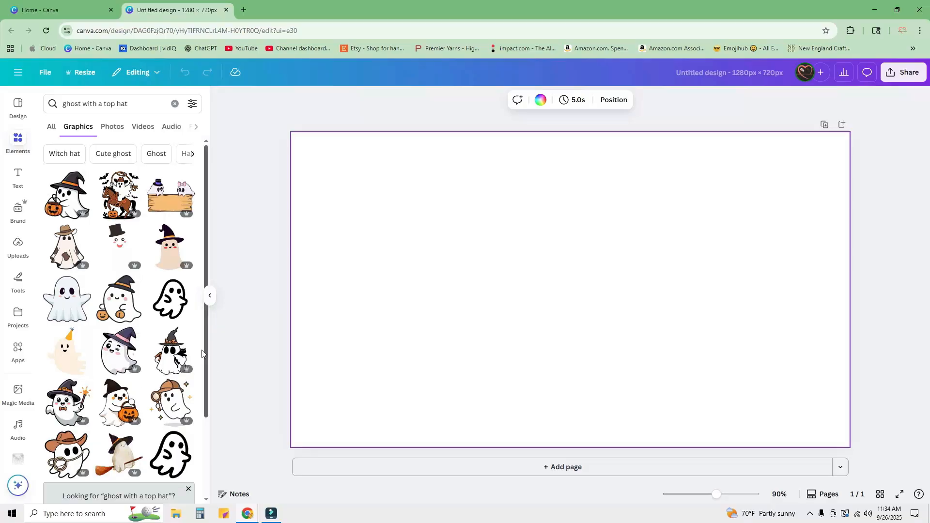
- Look through the graphics results for a suitable ghost and top hat
scroll(167, 257, down, 3)
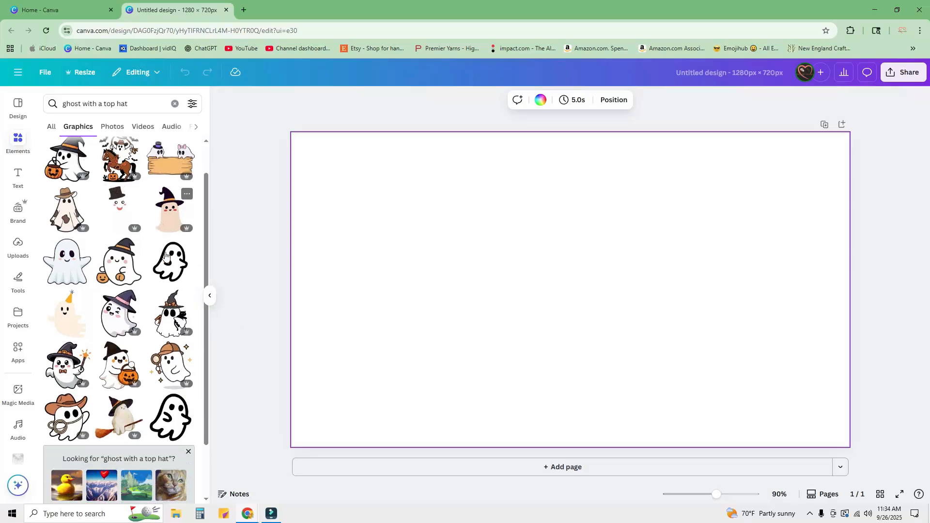
scroll(165, 252, down, 4)
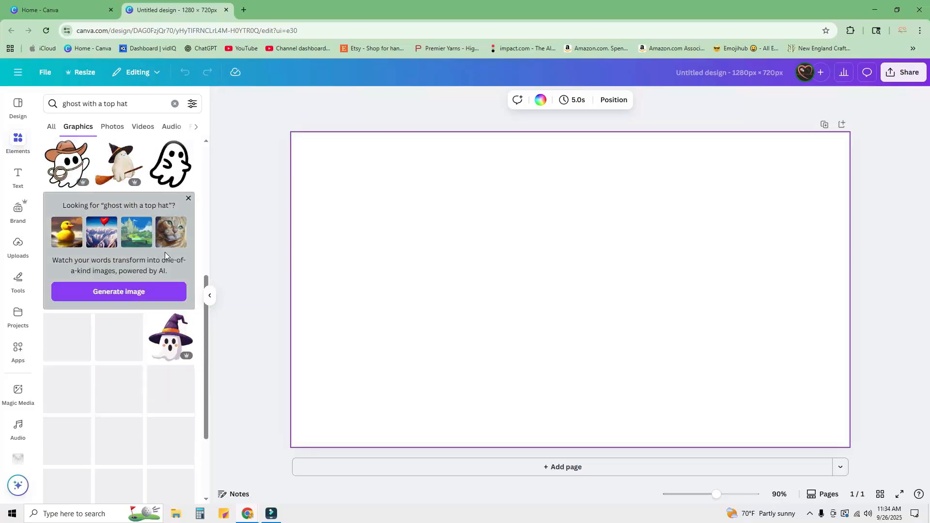
scroll(164, 252, down, 3)
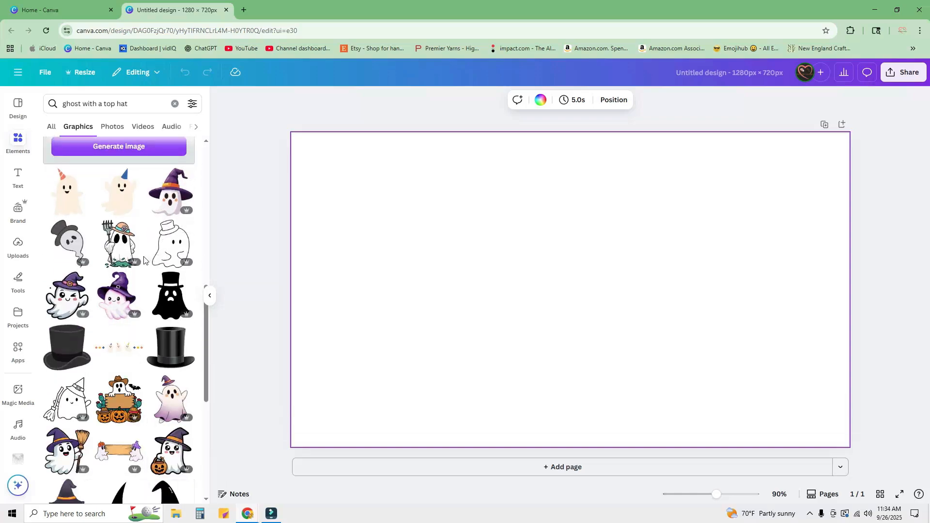
scroll(145, 259, down, 2)
scroll(144, 260, down, 3)
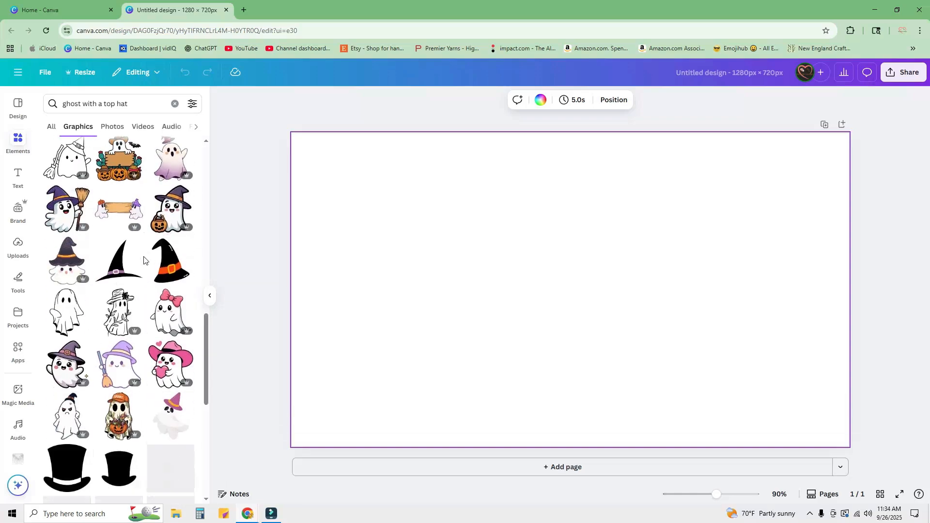
scroll(146, 259, up, 4)
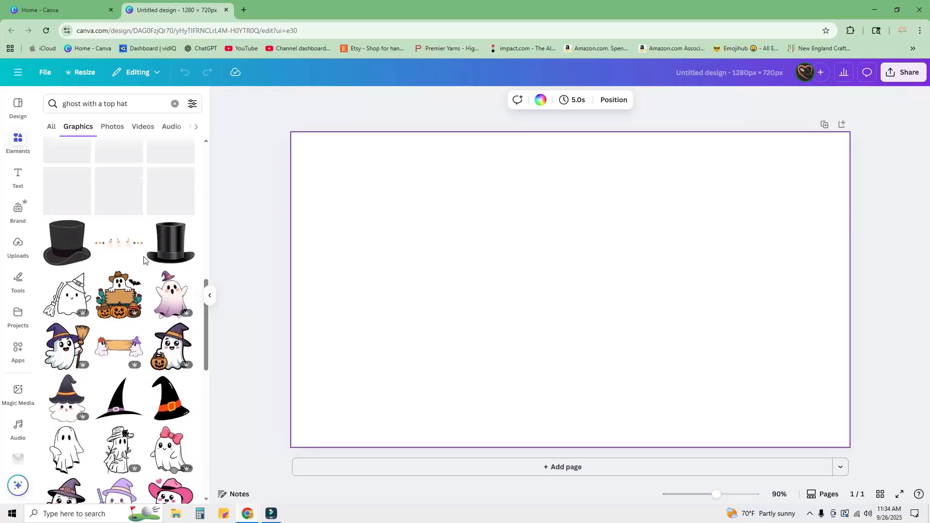
scroll(160, 254, up, 2)
scroll(164, 253, up, 3)
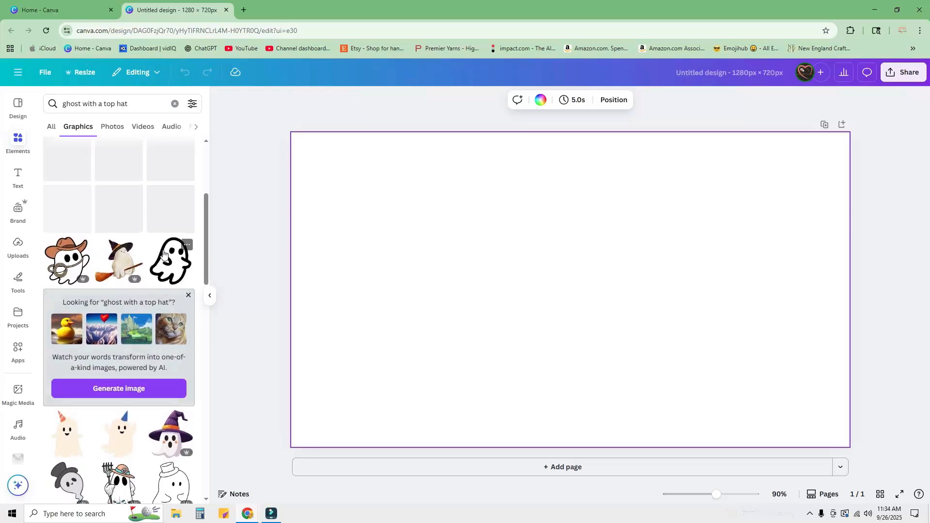
scroll(164, 253, up, 2)
scroll(164, 253, up, 2)
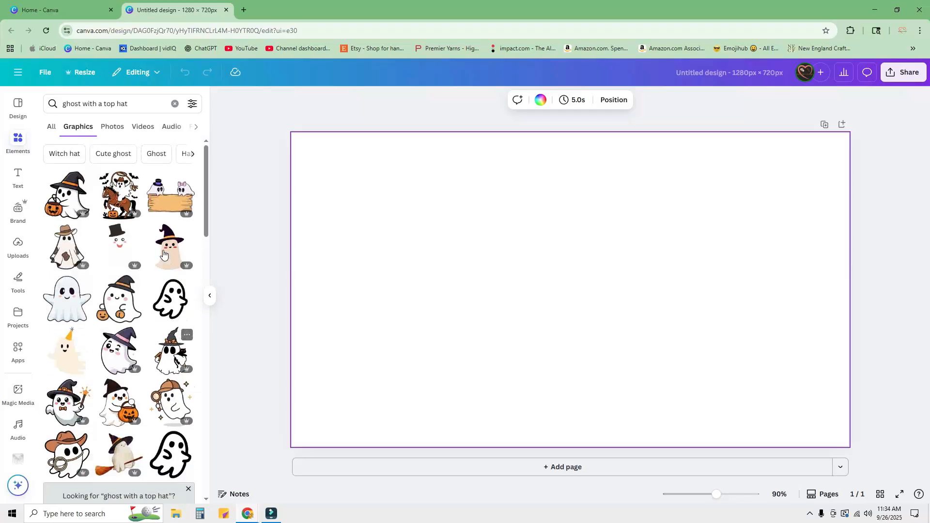
click(118, 249)
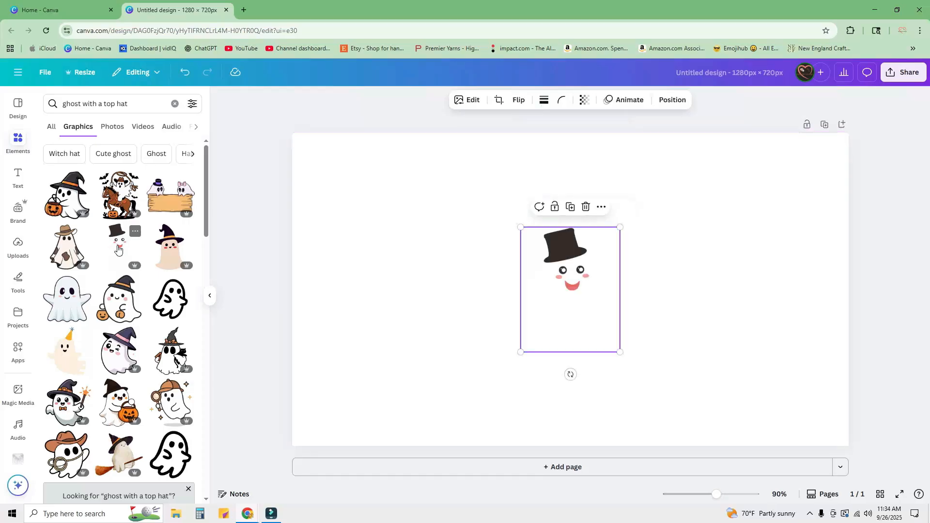
drag(620, 352, 603, 299)
click(600, 207)
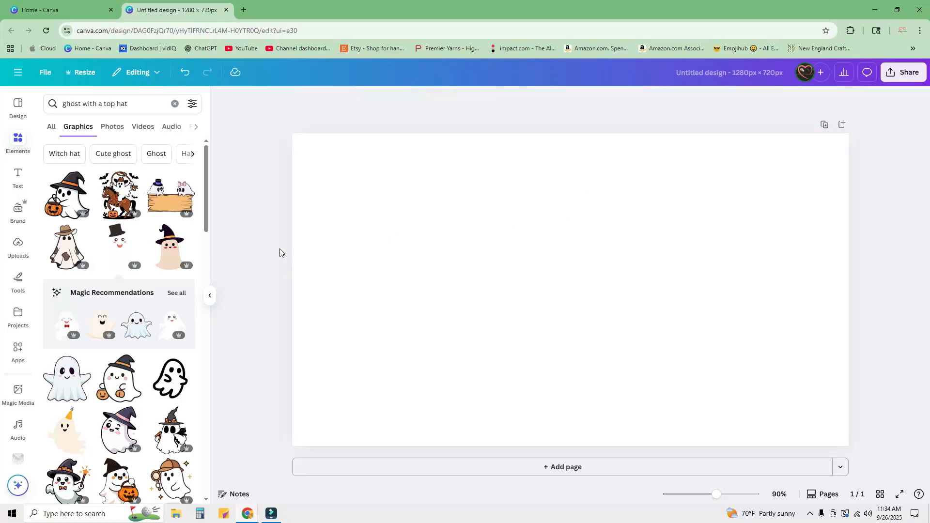
- Add the glossy black top hat graphic, shrink it to a small size and place it in the page's upper-left corner
scroll(119, 287, down, 6)
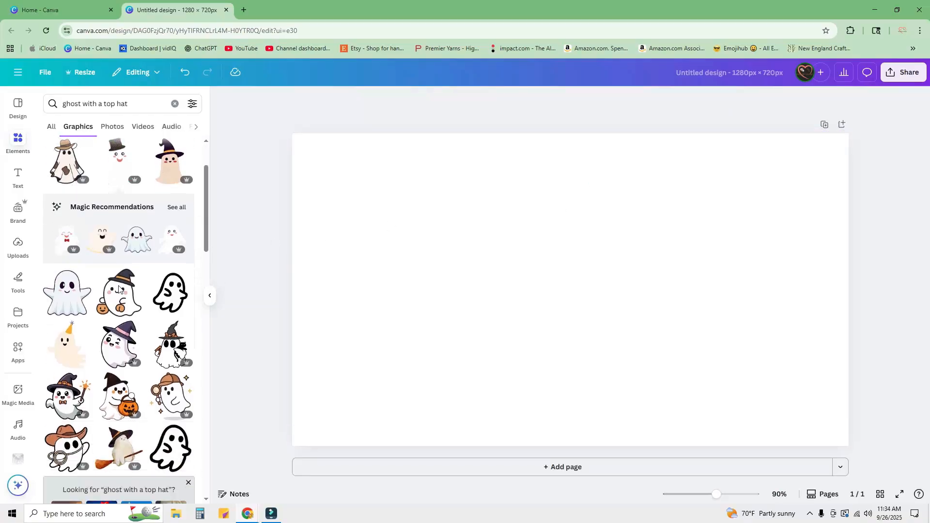
scroll(118, 287, down, 2)
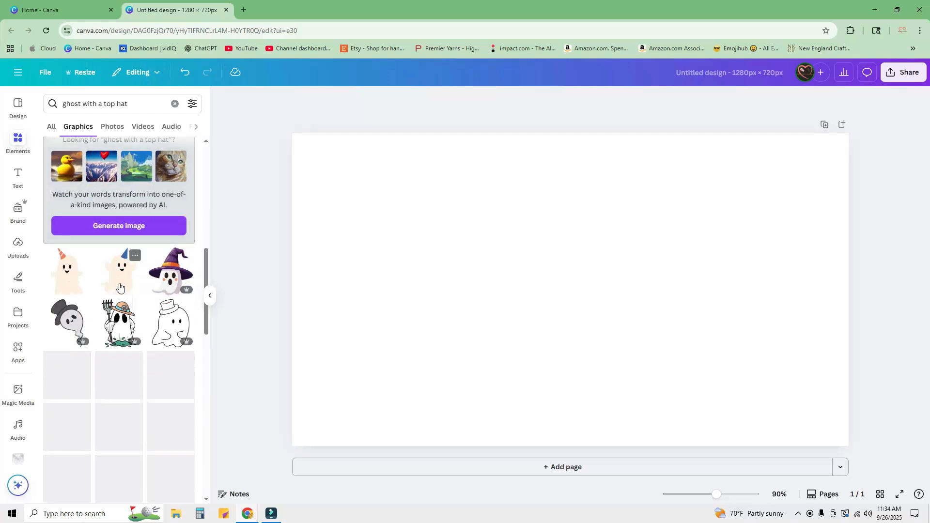
scroll(145, 305, down, 2)
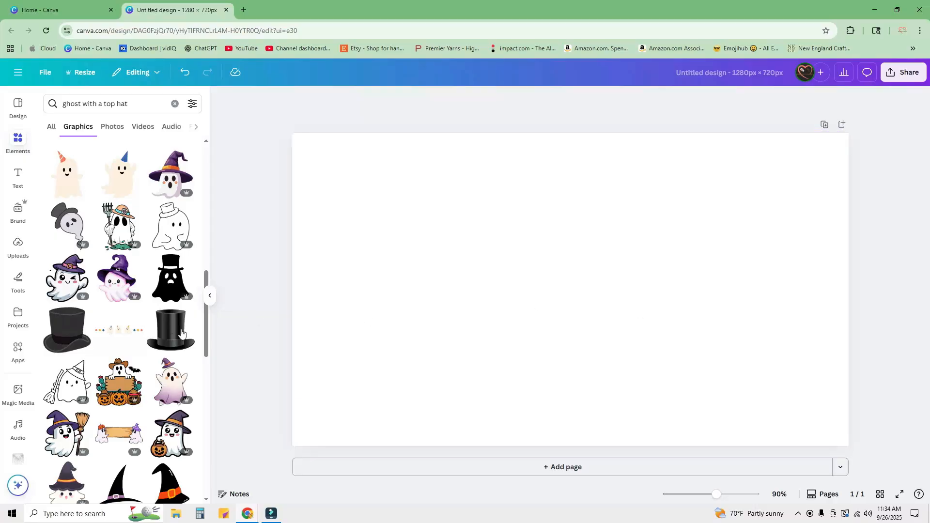
drag(160, 317, 480, 287)
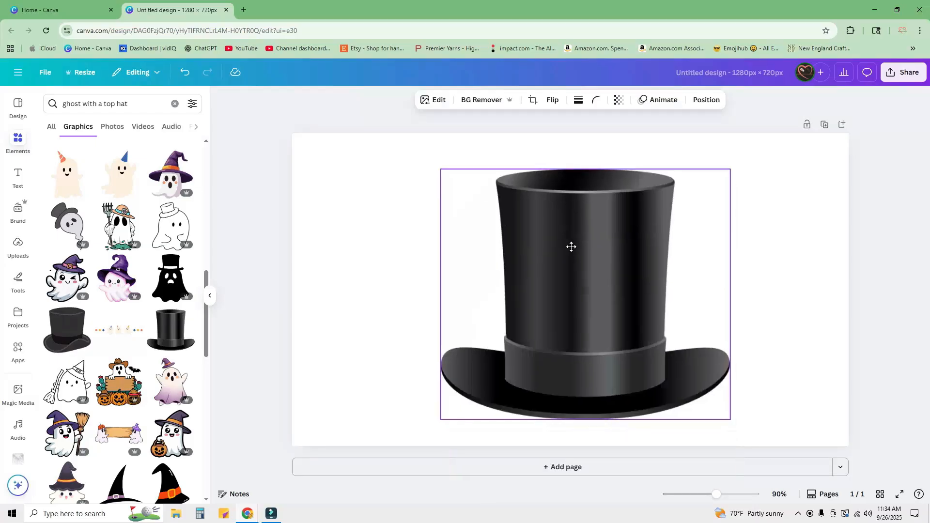
drag(450, 181, 645, 434)
drag(686, 361, 321, 159)
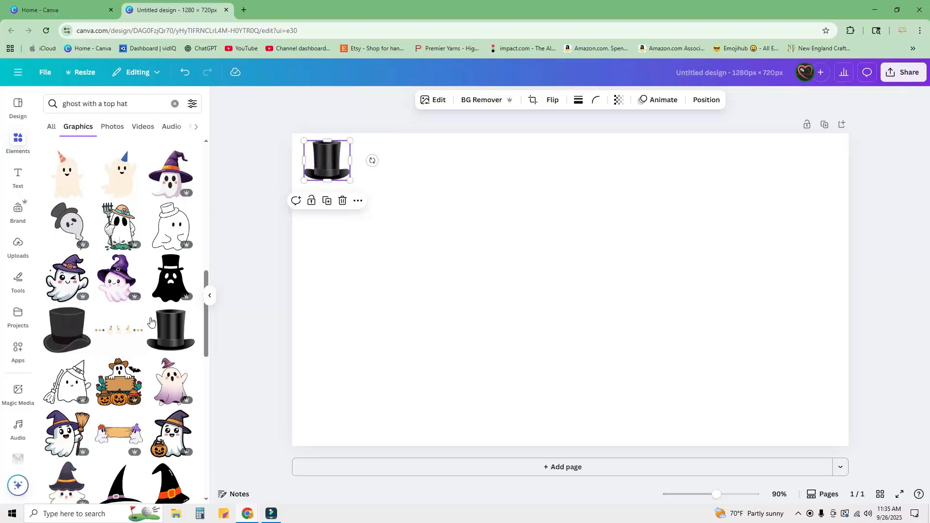
- Add the black-outlined ghost graphic at a small size, delete its large duplicate, and place the ghost just below the top hat
scroll(149, 320, up, 5)
scroll(149, 320, up, 5)
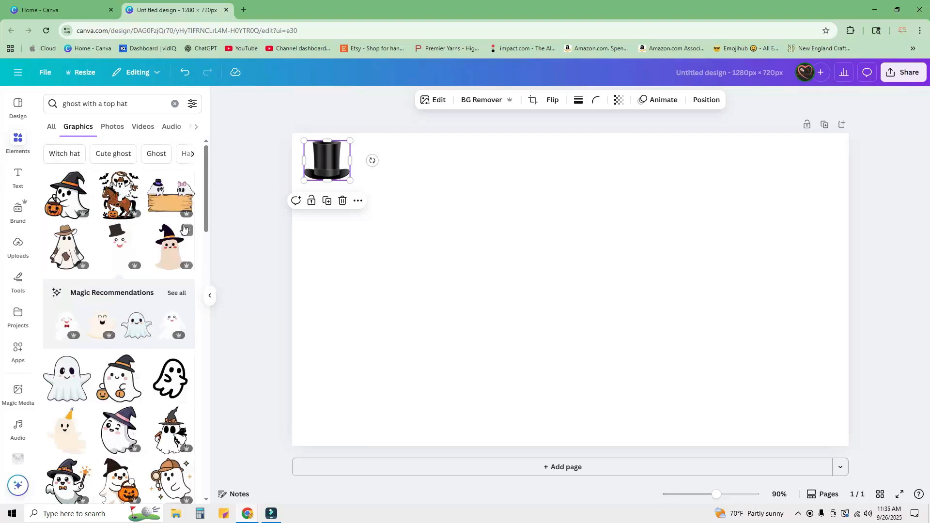
click(173, 381)
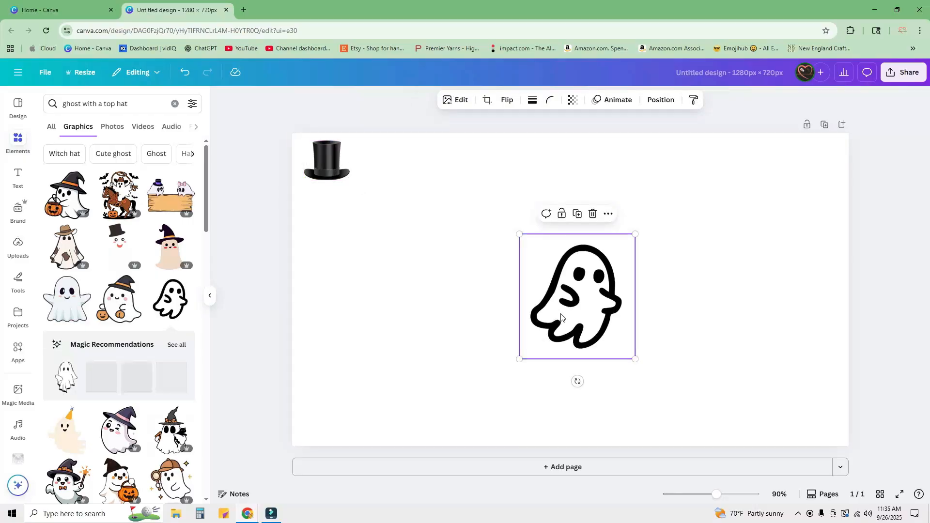
drag(635, 359, 574, 293)
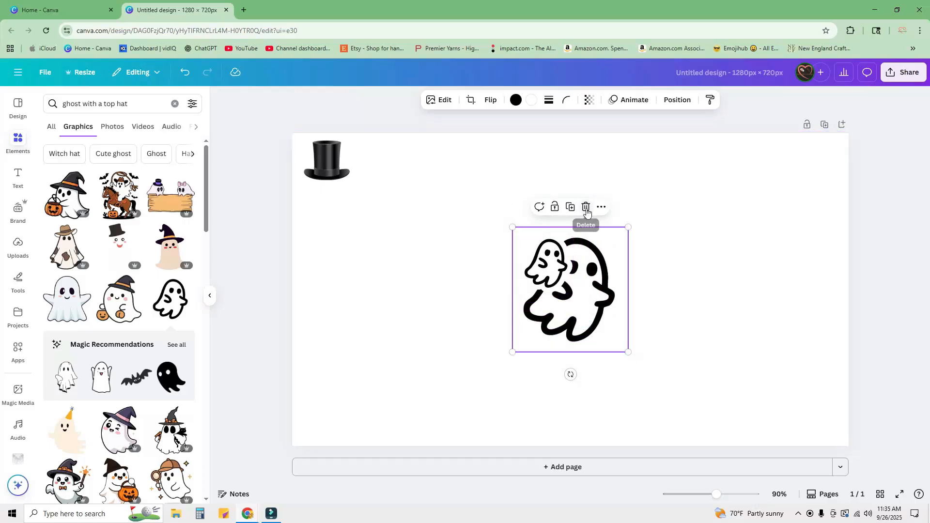
click(587, 211)
click(518, 261)
drag(517, 261, 327, 199)
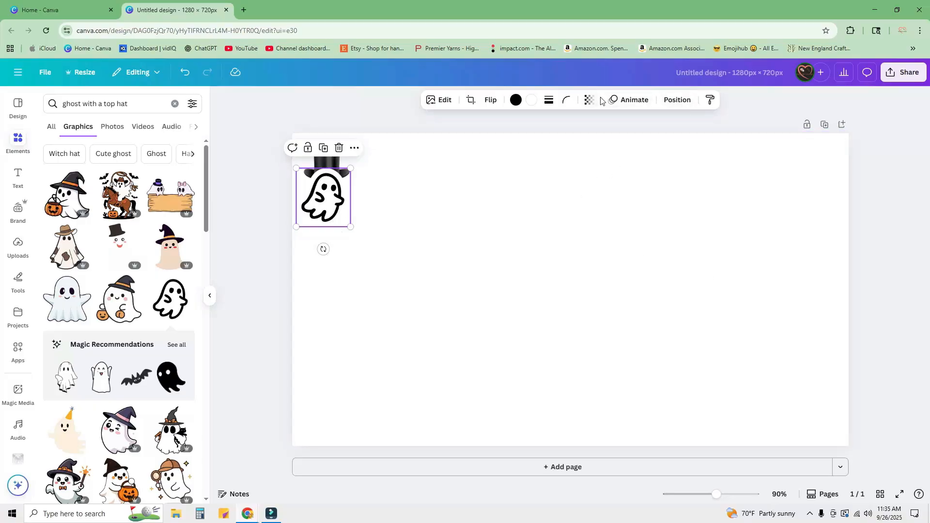
- Send the outlined ghost graphic one layer backward so it sits behind the top hat
click(678, 100)
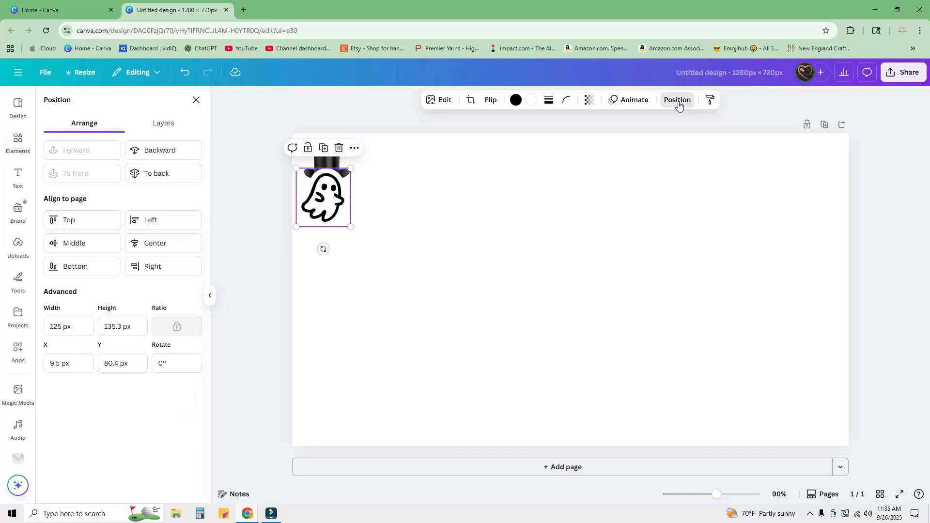
click(156, 152)
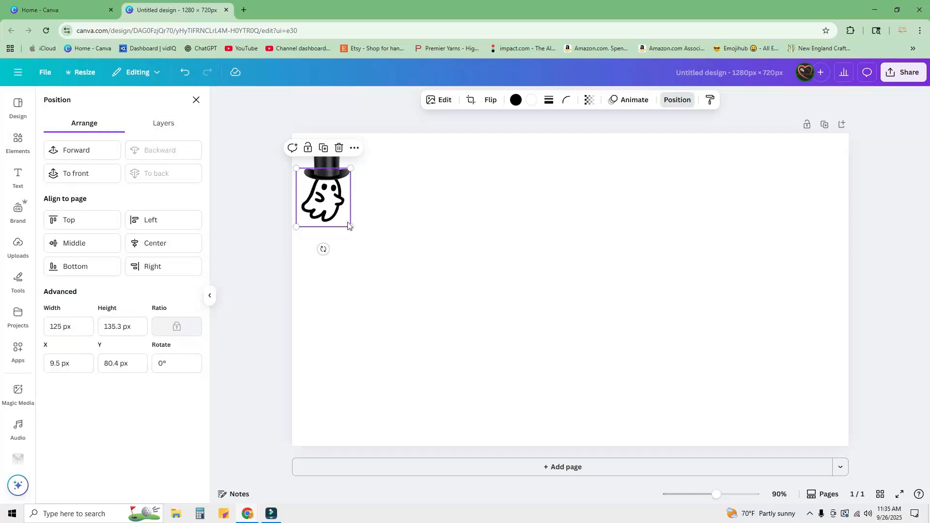
click(347, 224)
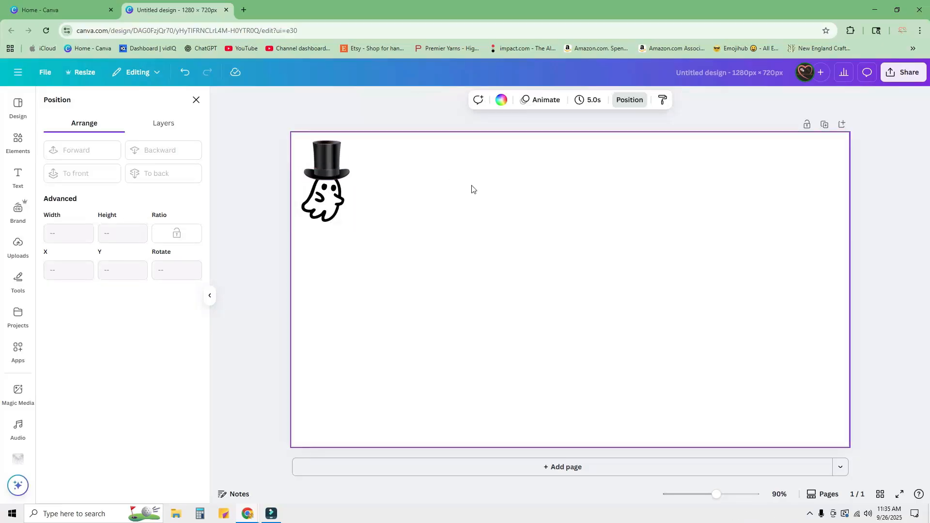
- Shrink the top hat slightly and nudge the outlined ghost up and over so the hat sits on its head
drag(323, 207, 324, 200)
click(329, 157)
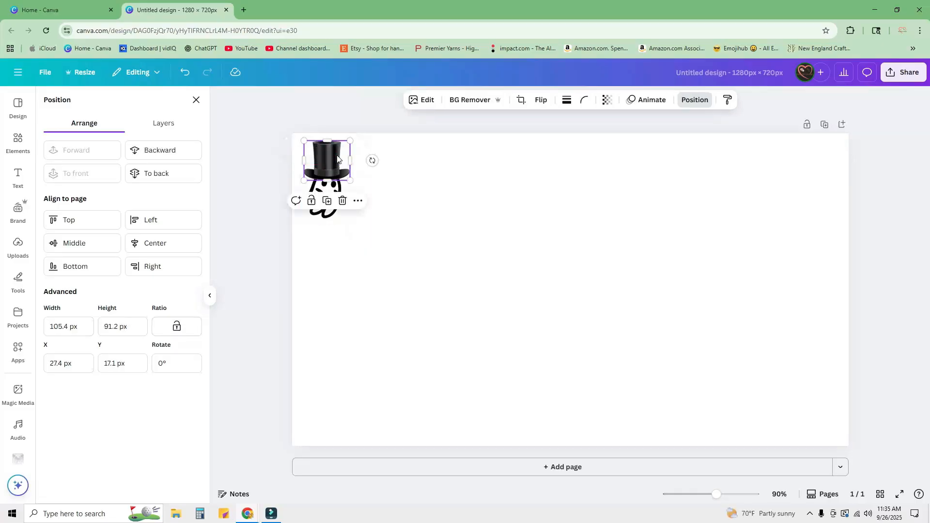
drag(350, 141, 347, 153)
click(329, 204)
drag(330, 204, 326, 204)
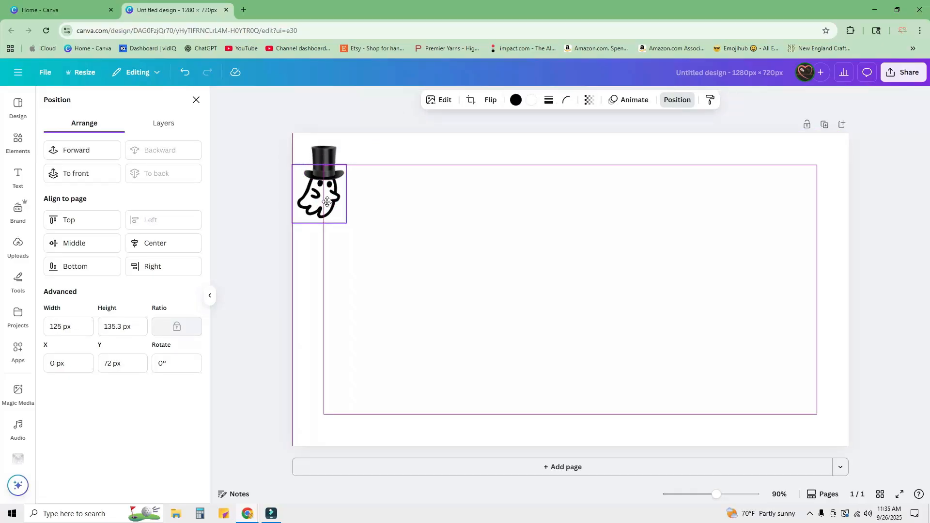
click(451, 199)
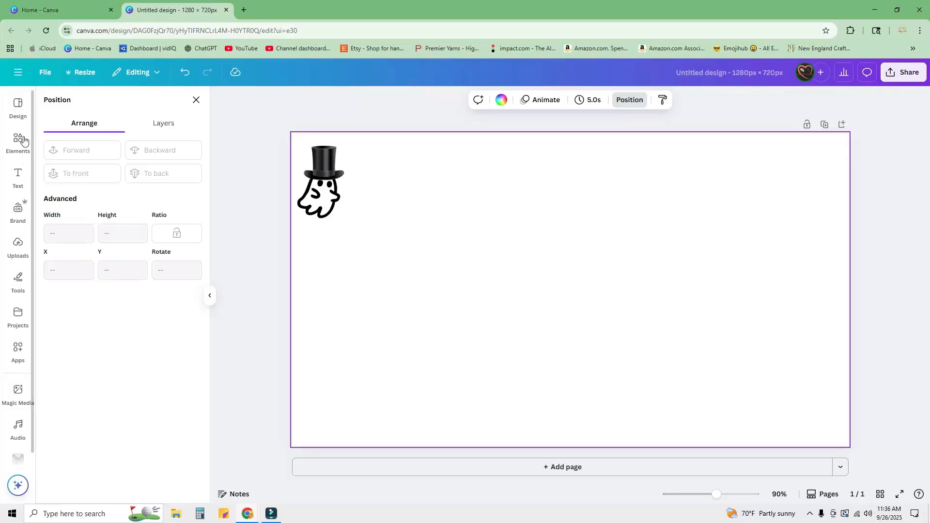
- Start a file upload and browse from Documents to the "Pics for Thumbnails" folder
click(18, 251)
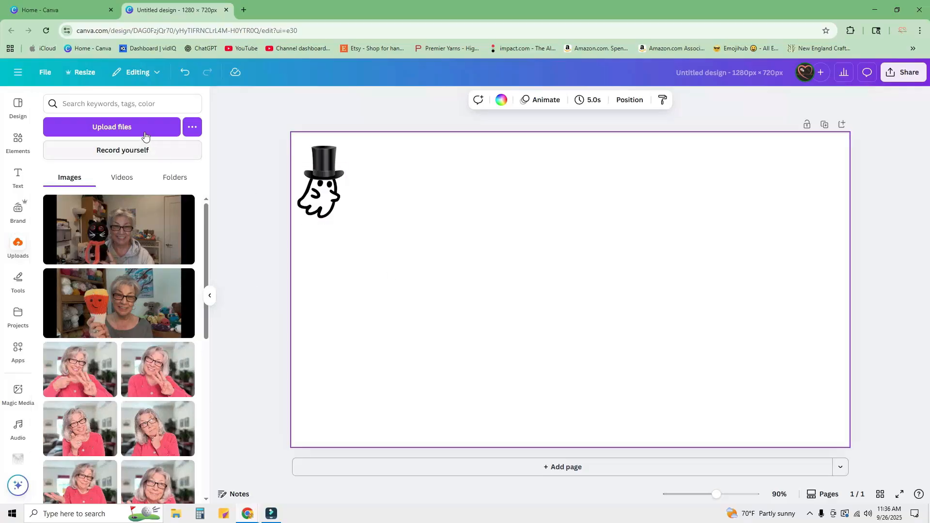
click(110, 128)
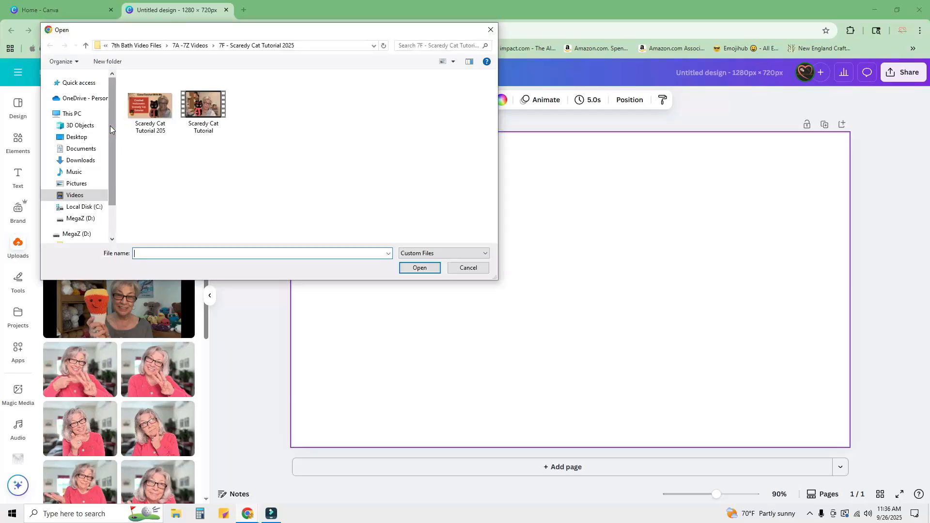
click(77, 149)
click(167, 123)
double_click(167, 124)
click(260, 110)
double_click(260, 111)
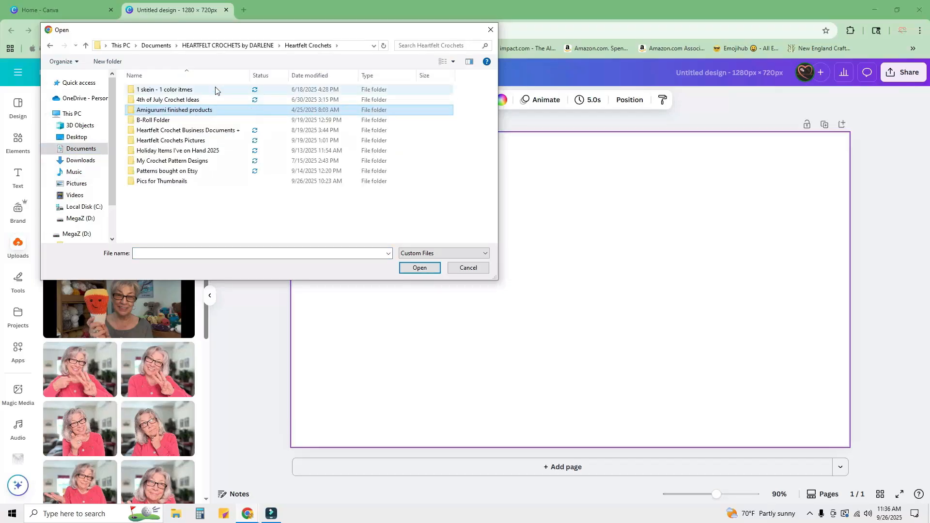
double_click(160, 181)
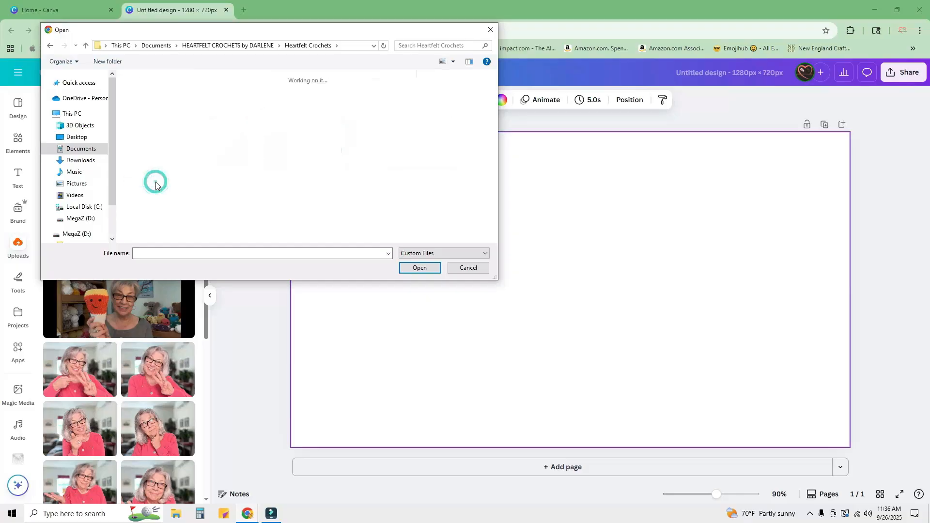
- Upload the photo of the white crocheted ghost with the orange and black hat
scroll(365, 148, down, 15)
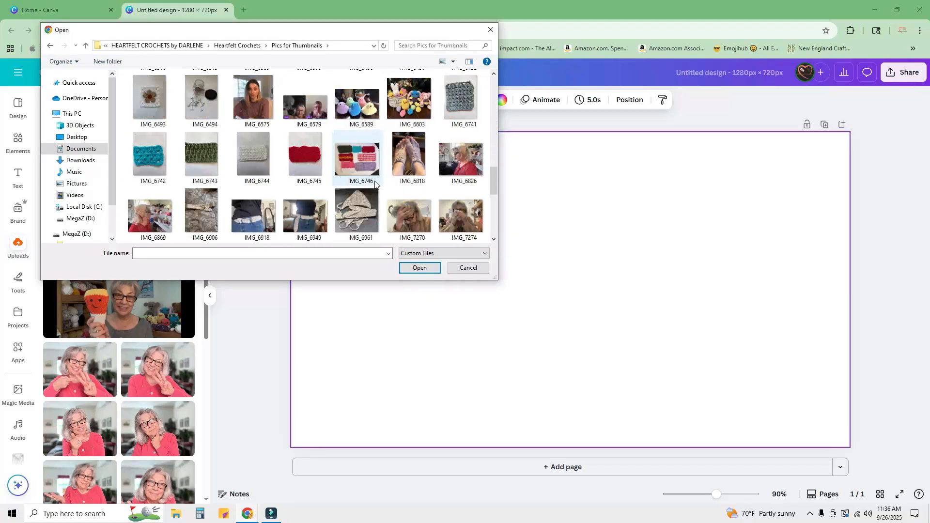
click(140, 218)
click(418, 269)
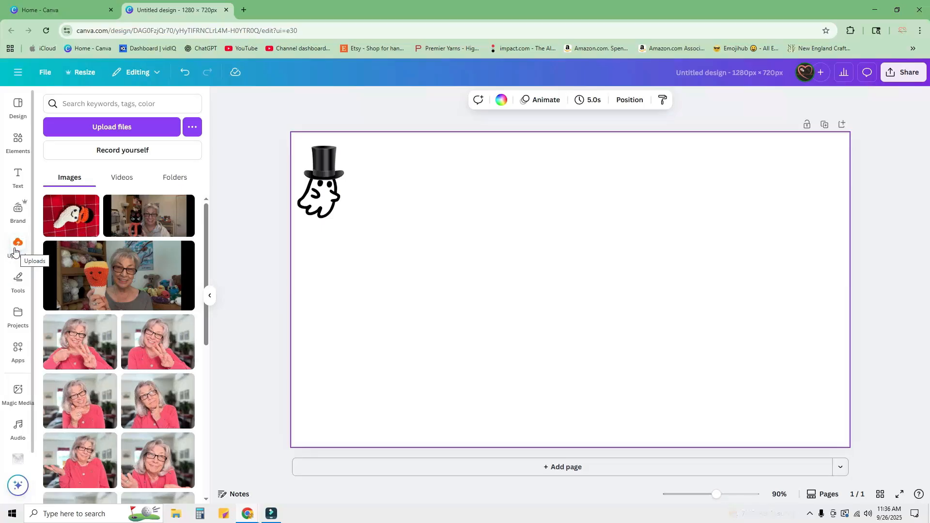
- Add the uploaded crocheted ghost photo to the page, rotate it 90° counterclockwise so it stands upright, and remove its background
click(70, 218)
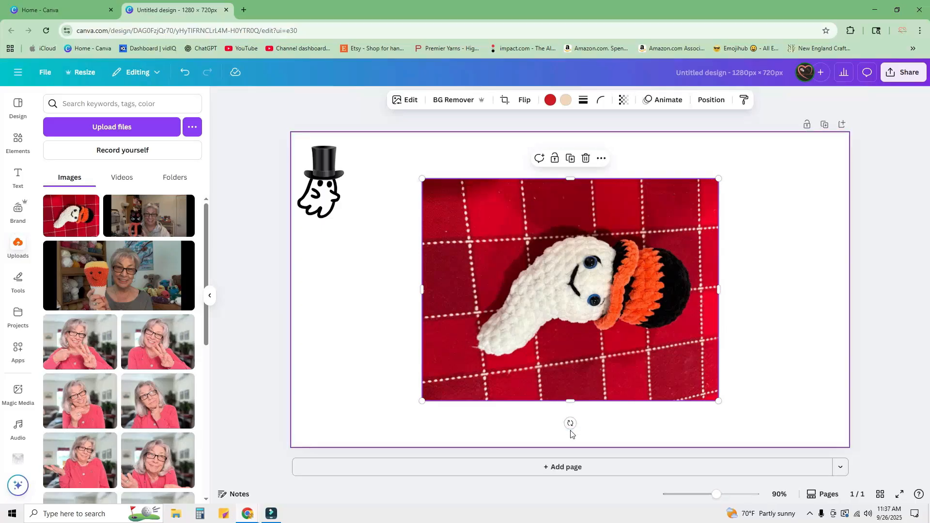
drag(571, 424, 623, 289)
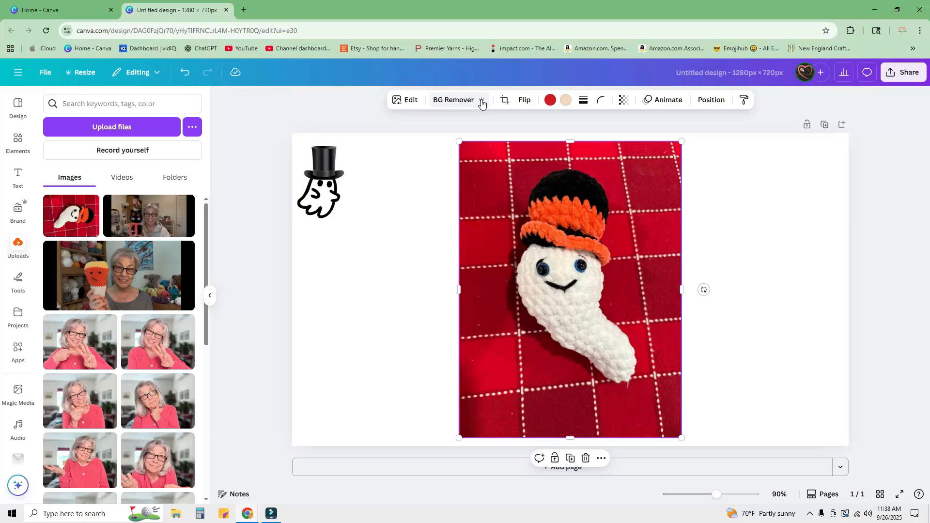
click(455, 100)
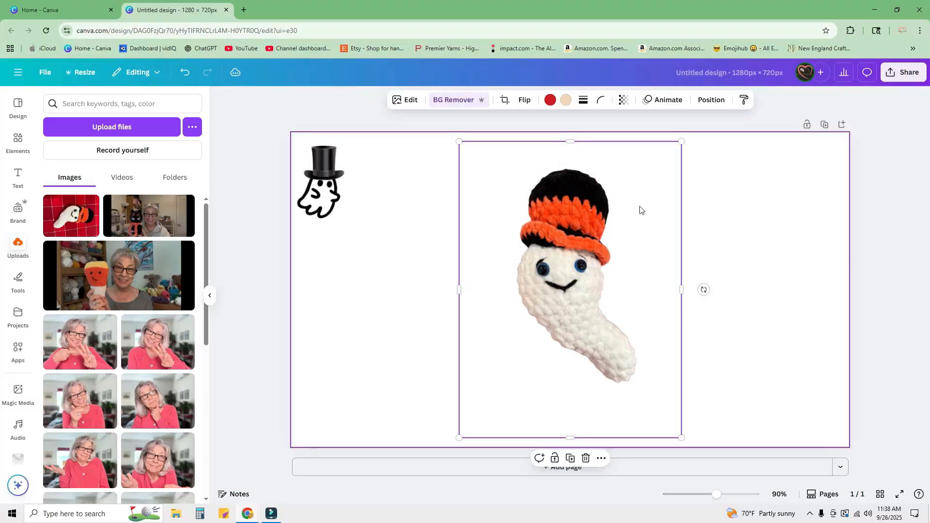
- Crop the empty margins on all sides of the crocheted ghost photo close to the ghost
drag(572, 145, 571, 164)
drag(570, 438, 569, 386)
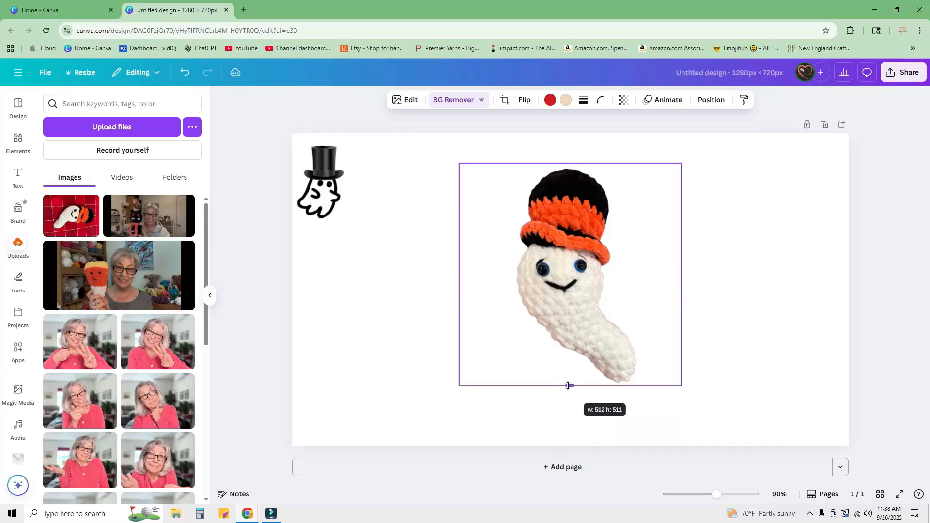
drag(683, 275, 511, 275)
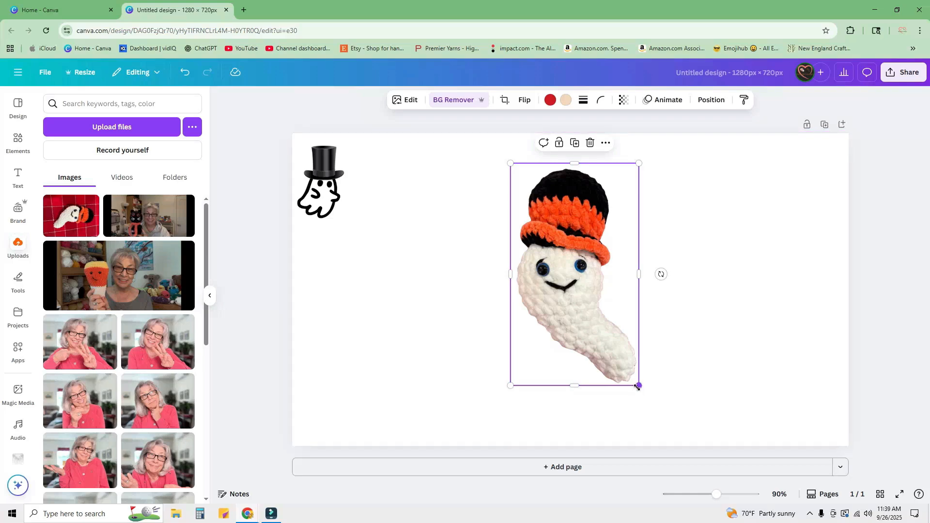
- Enlarge the crocheted ghost photo and move it to the right part of the page, roughly centered vertically
drag(639, 386, 669, 431)
drag(587, 319, 730, 309)
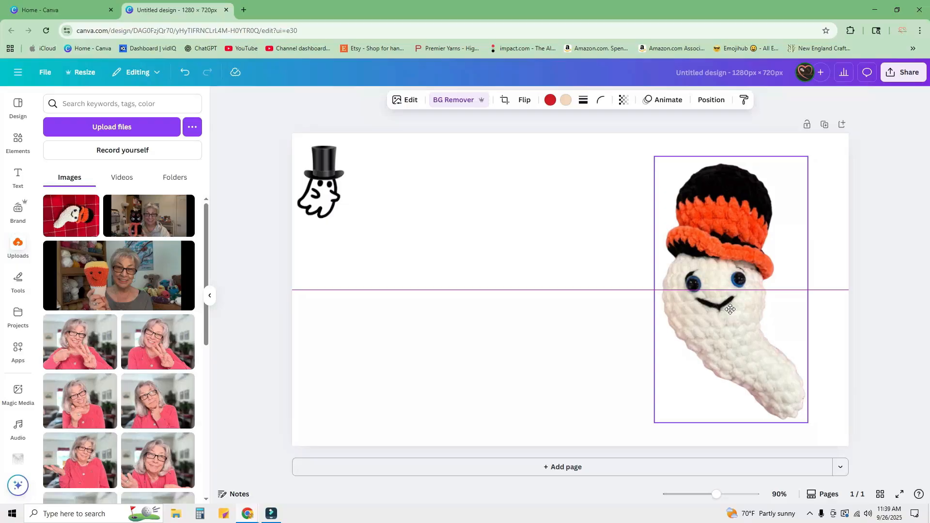
drag(730, 309, 570, 310)
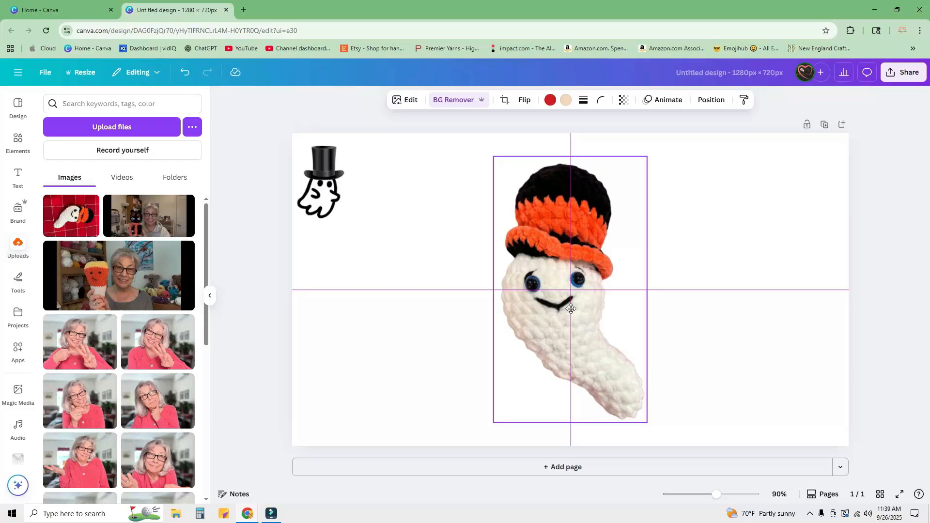
drag(571, 309, 713, 311)
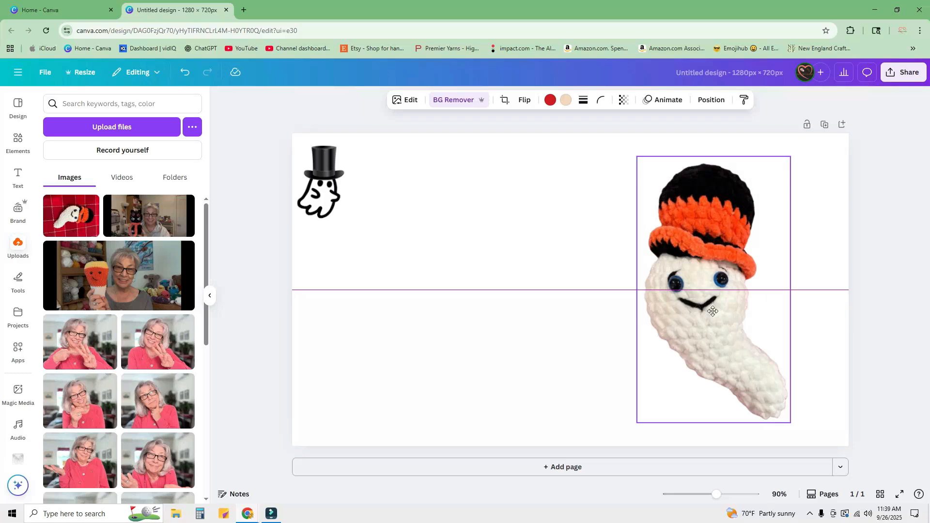
drag(713, 312, 713, 312)
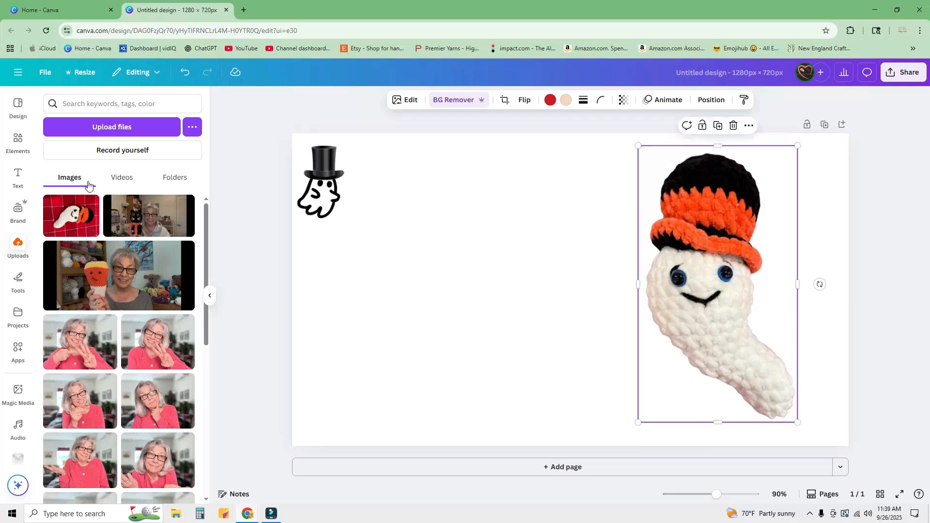
- Add a heading that reads "Crochet With Me"
click(16, 179)
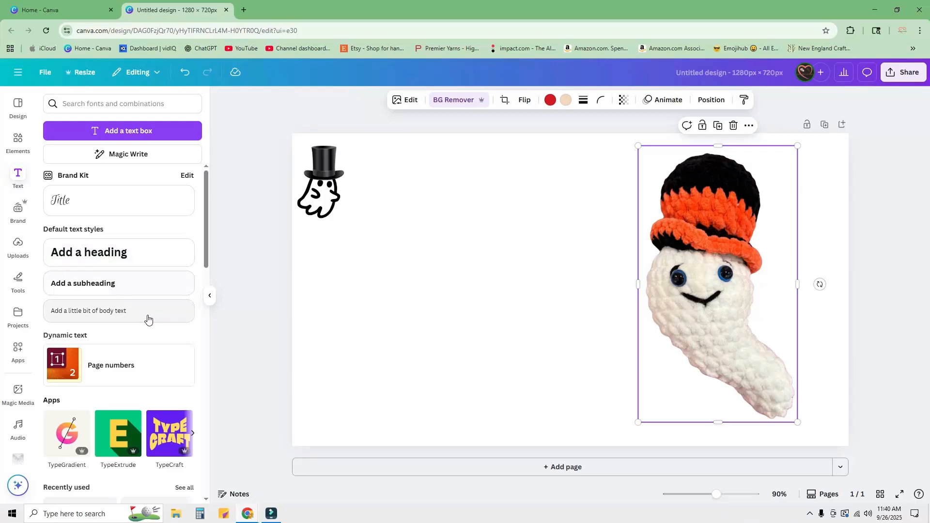
click(116, 255)
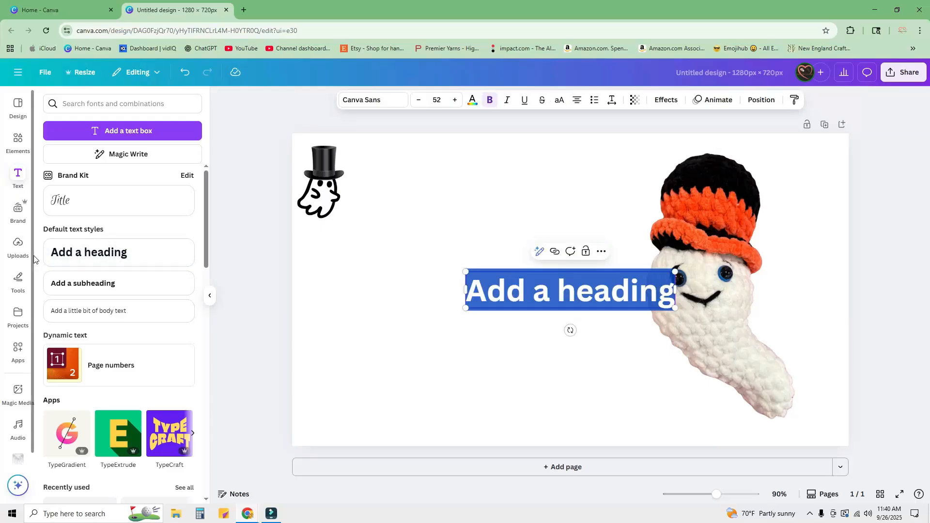
text(Cro)
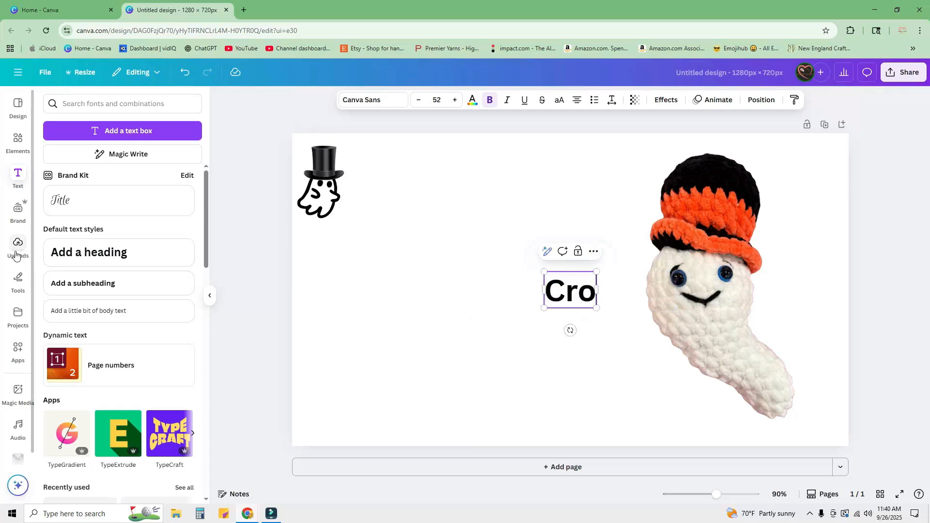
text(chet with Me)
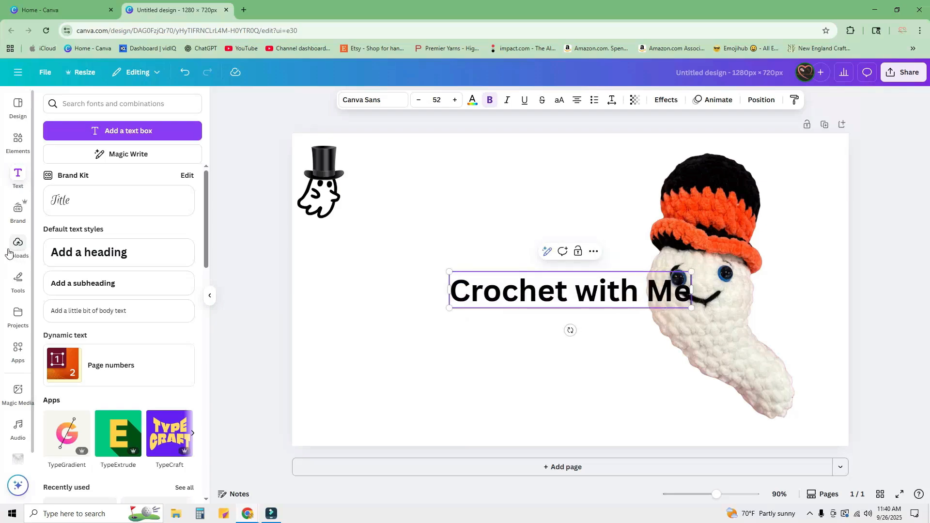
click(595, 297)
key(BackSpace)
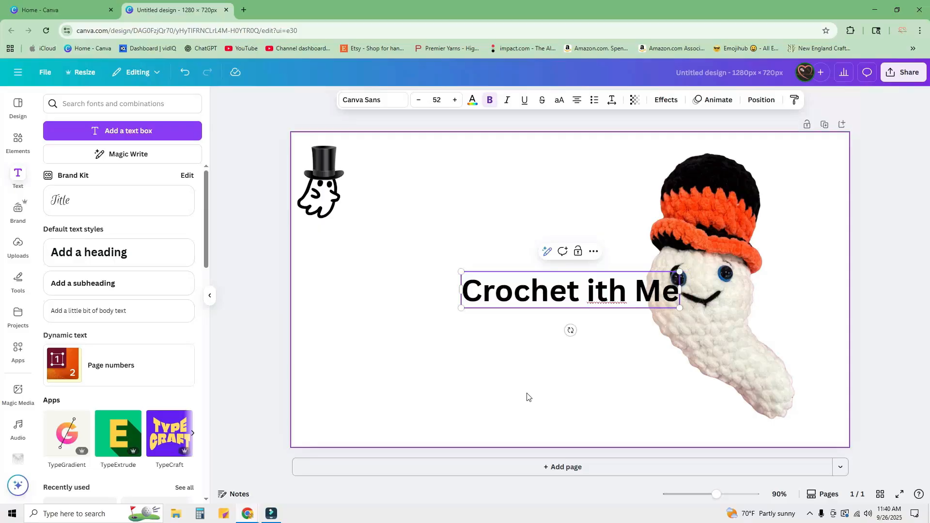
text(W)
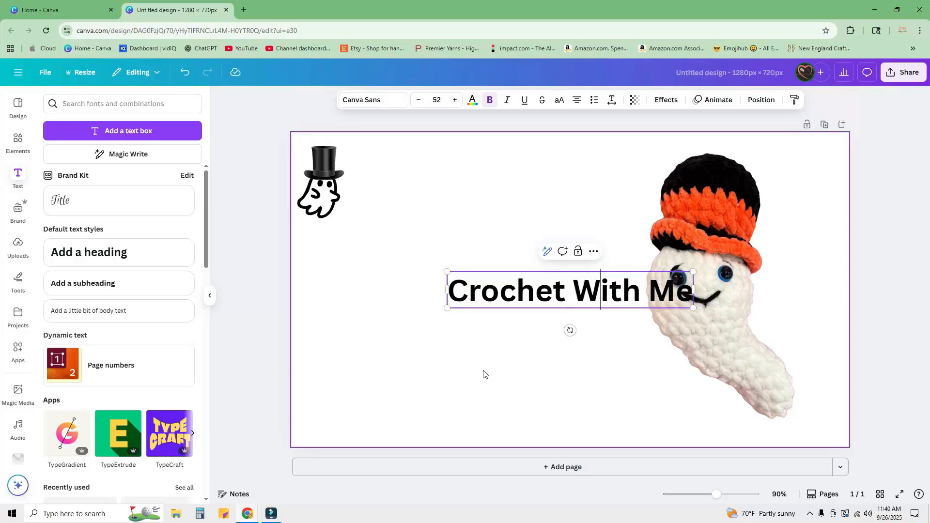
click(588, 371)
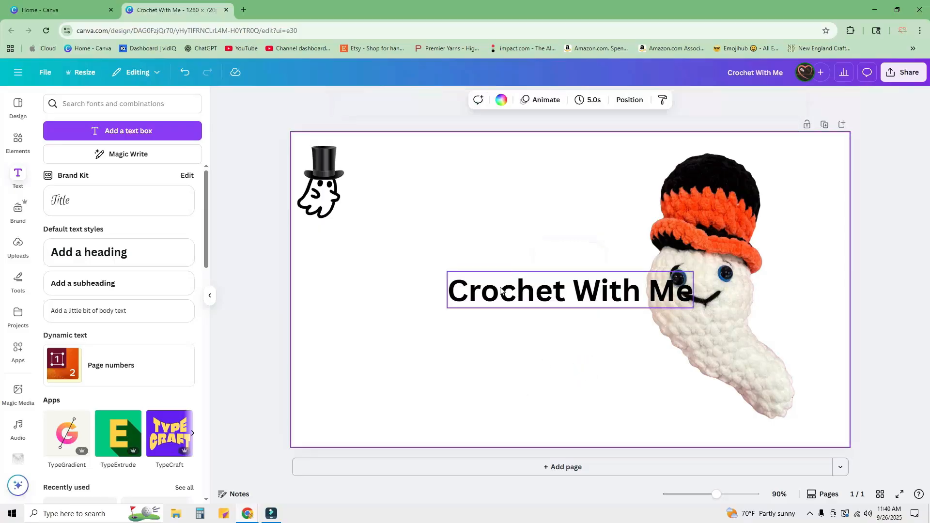
- Move the heading to the top of the page beside the small ghost and enlarge its text to size 72.2
drag(568, 290, 524, 182)
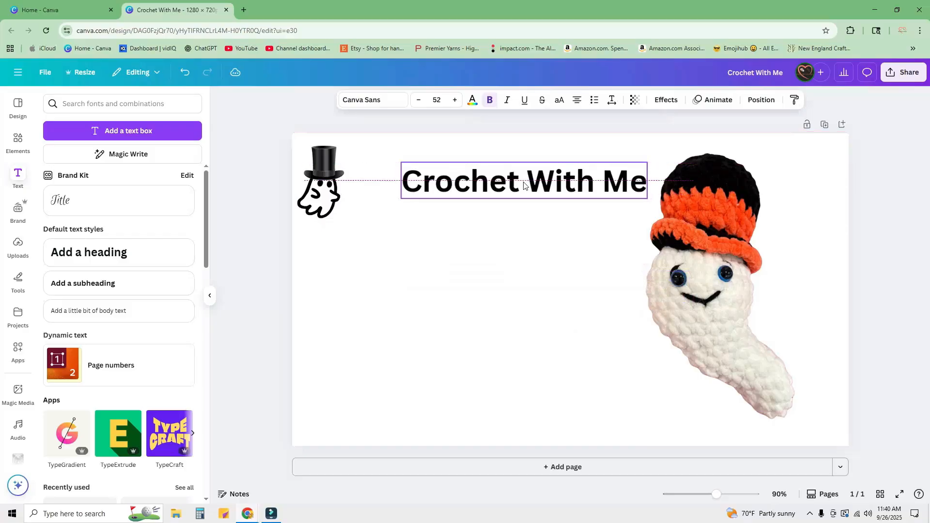
drag(648, 198, 747, 231)
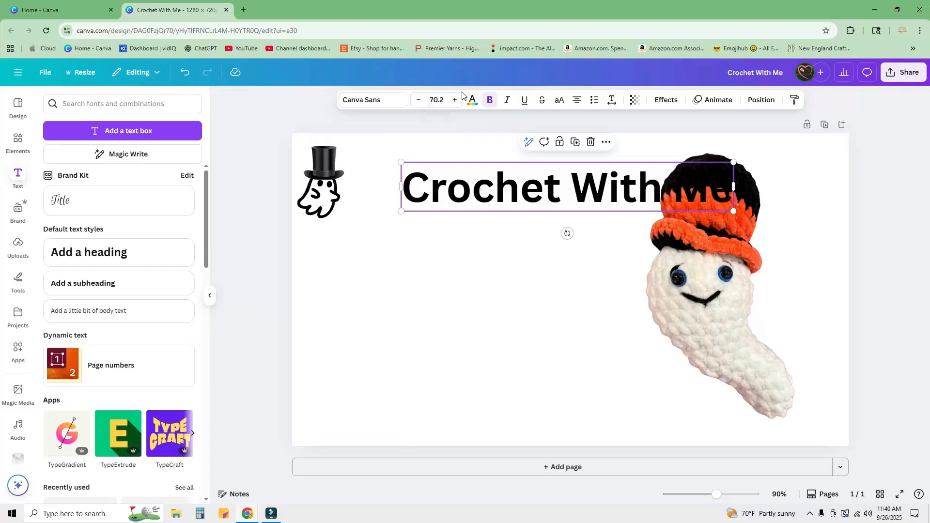
click(419, 100)
click(418, 100)
click(418, 99)
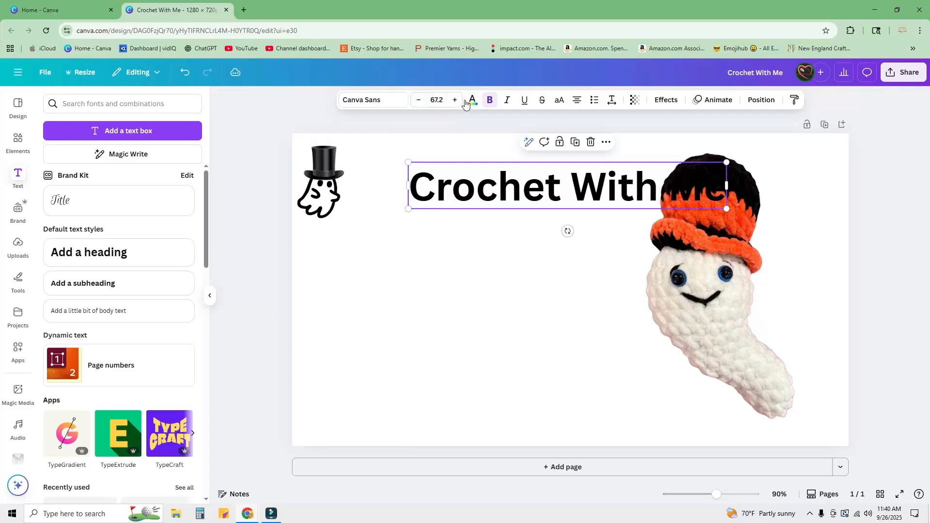
click(456, 101)
click(456, 100)
click(455, 100)
click(456, 100)
click(456, 100)
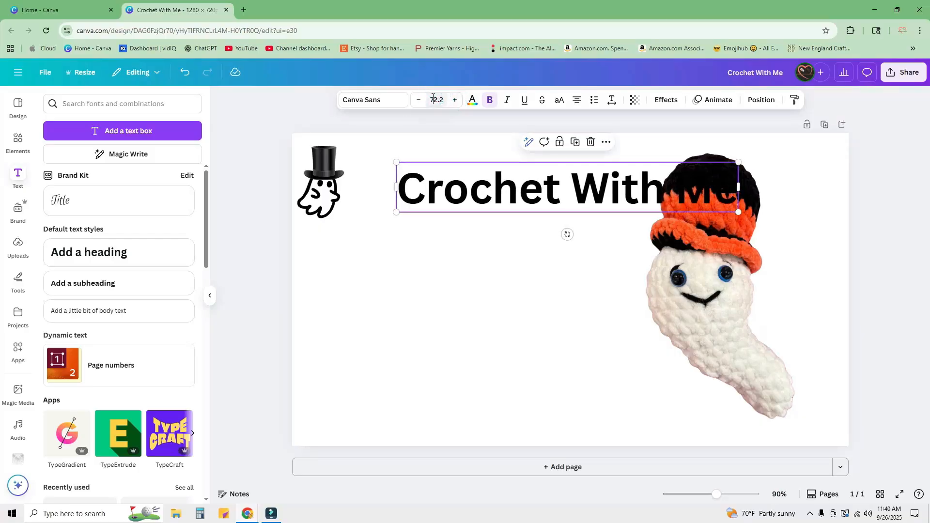
- Set the heading's font size to 80
click(436, 99)
text(8)
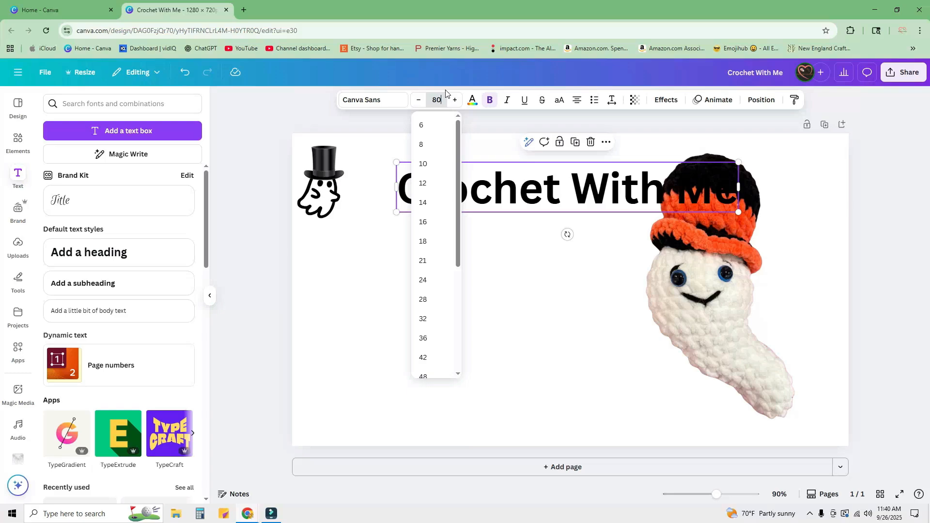
text(0)
key(Return)
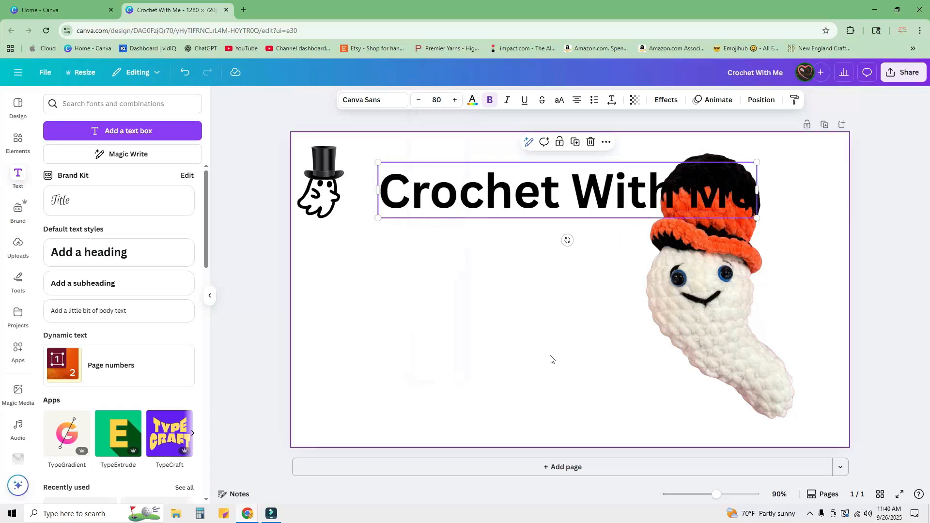
- Move the crocheted ghost photo slightly right and down to the page's bottom edge
click(716, 300)
drag(716, 301, 725, 308)
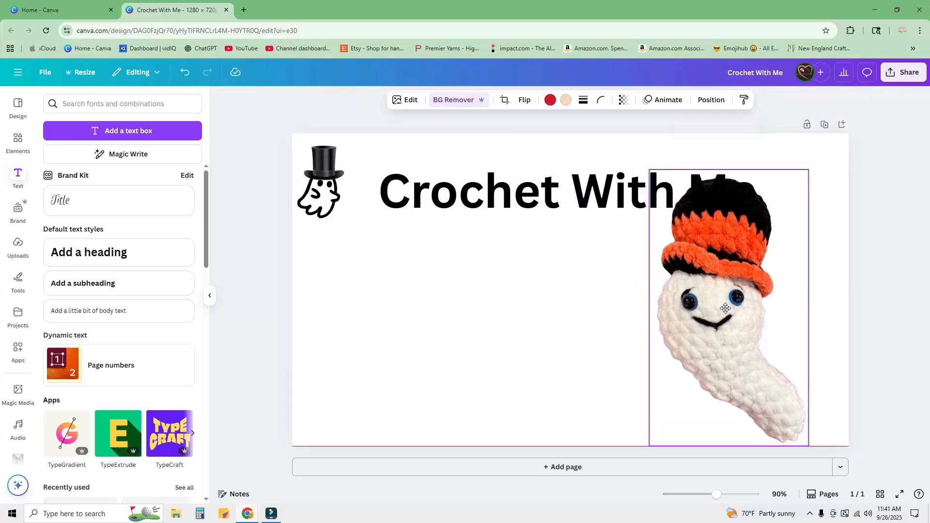
- Shrink the crocheted ghost photo so it clears the heading, and nudge the "Crochet With Me" heading slightly up
drag(650, 169, 682, 225)
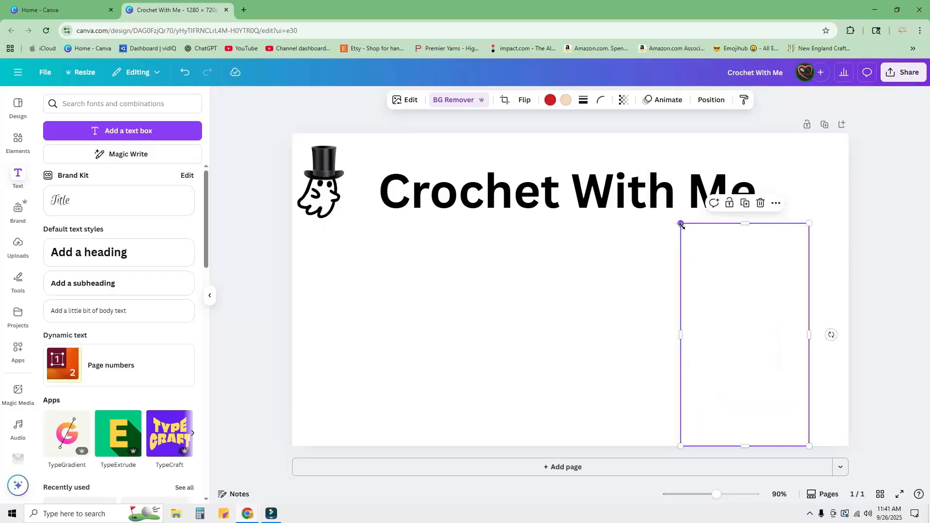
drag(621, 196, 622, 185)
drag(547, 140, 547, 140)
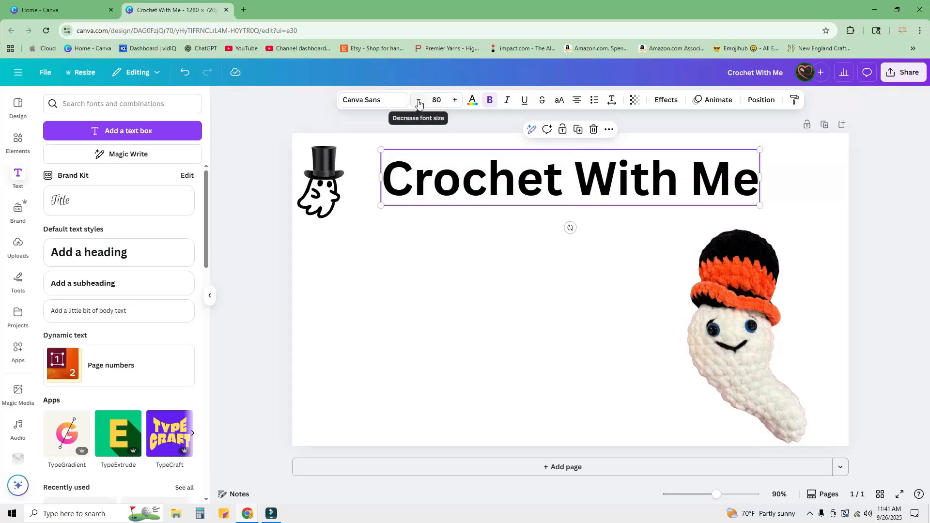
- Set the heading's font size to 70 and shift the heading slightly left and up
click(440, 100)
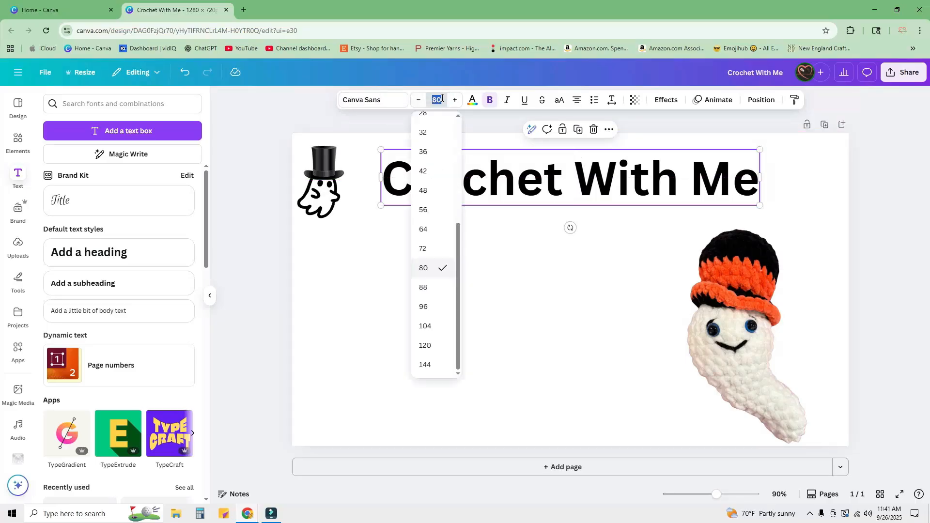
key(Return)
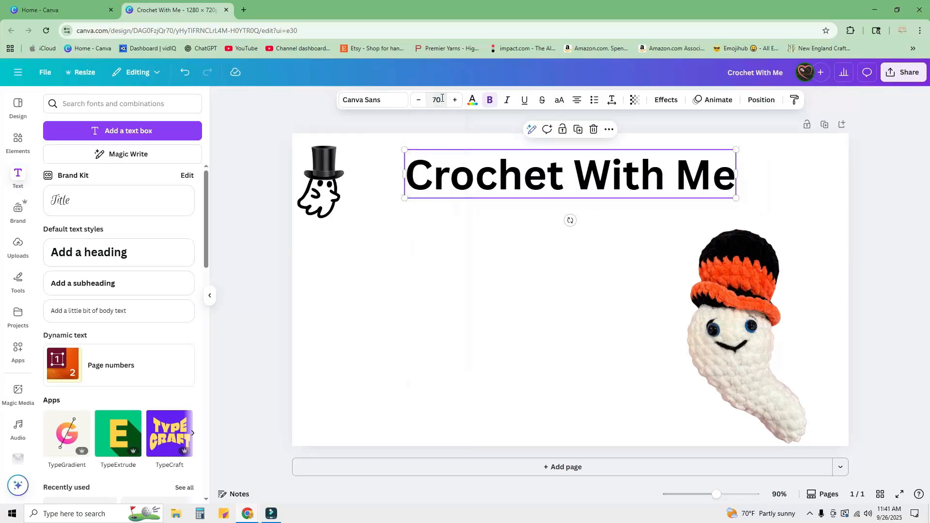
drag(620, 191, 607, 189)
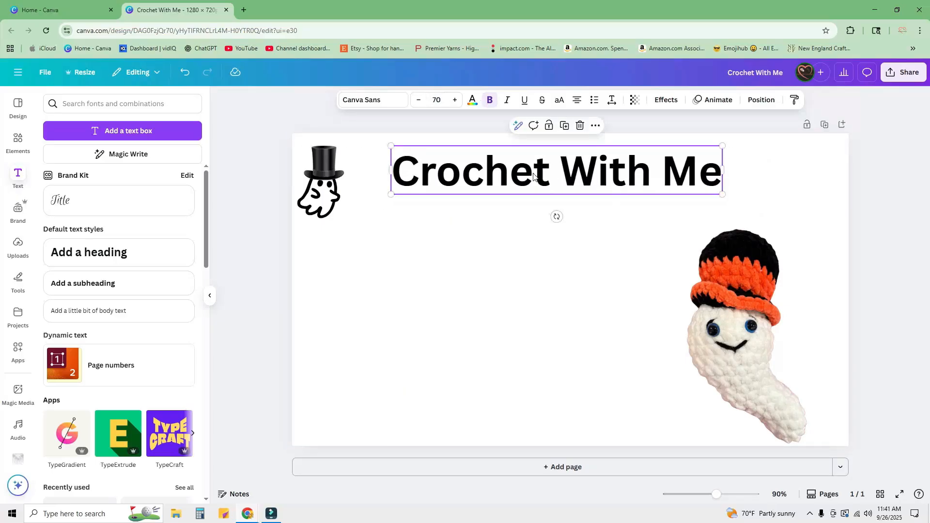
- Apply the Lift text effect to the "Crochet With Me" heading and raise its intensity to 56
click(664, 102)
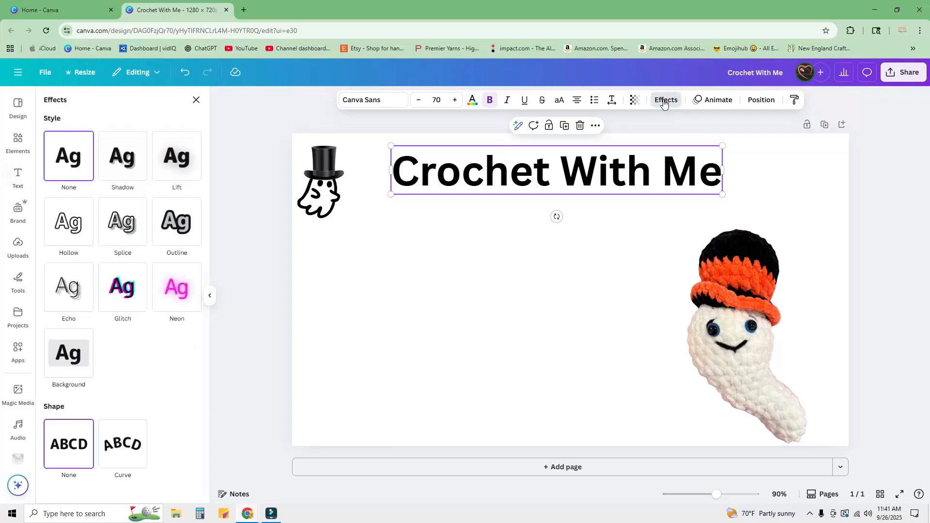
click(176, 158)
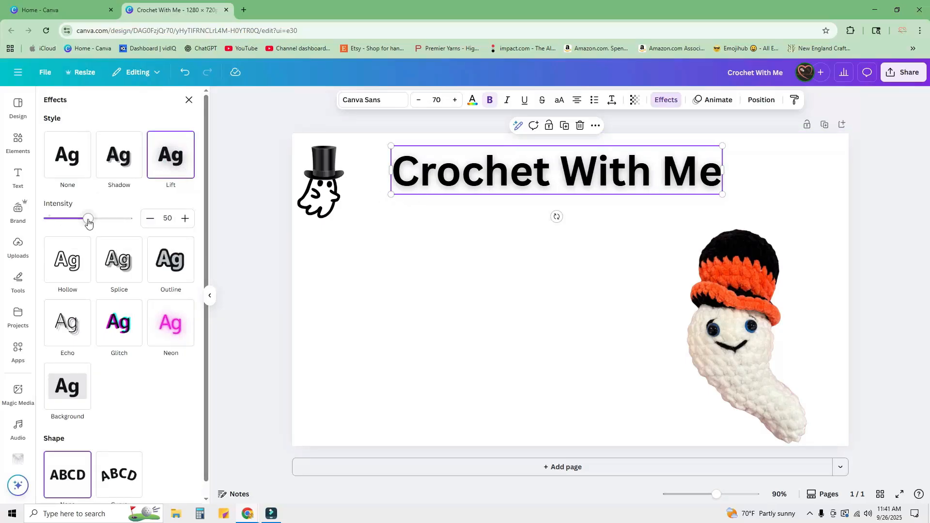
click(186, 218)
click(186, 218)
click(186, 219)
click(186, 220)
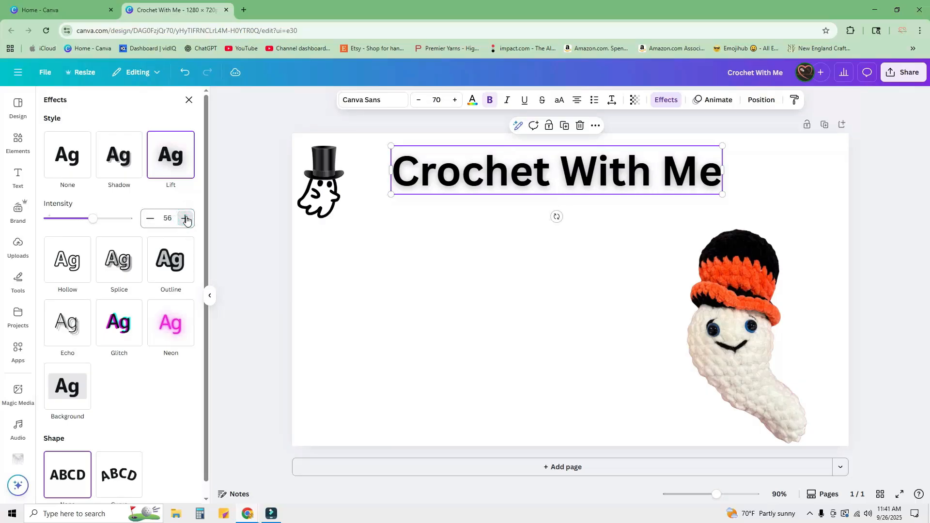
- Try the heading's Lift effect at intensity 0 and at the maximum of 100
click(150, 219)
click(150, 218)
click(150, 218)
click(150, 219)
click(150, 219)
click(150, 219)
drag(89, 219, 9, 228)
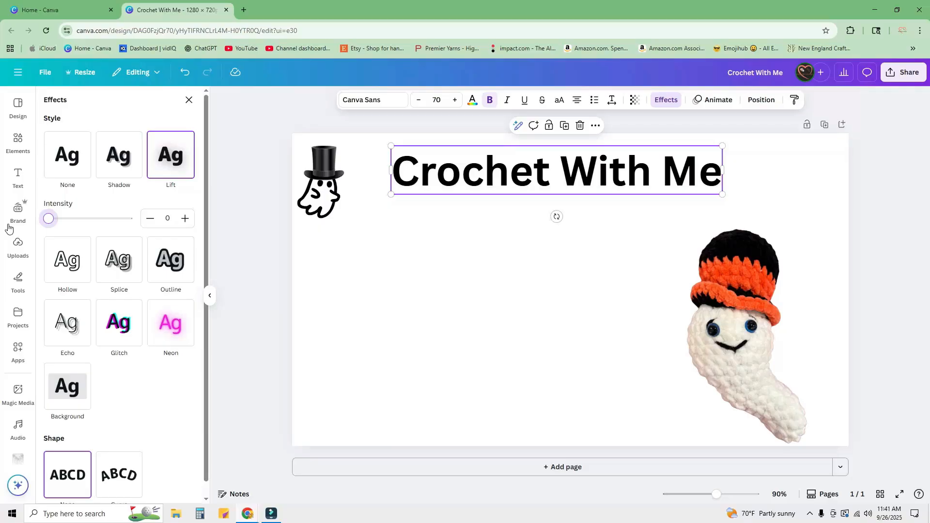
click(92, 219)
drag(46, 221, 138, 220)
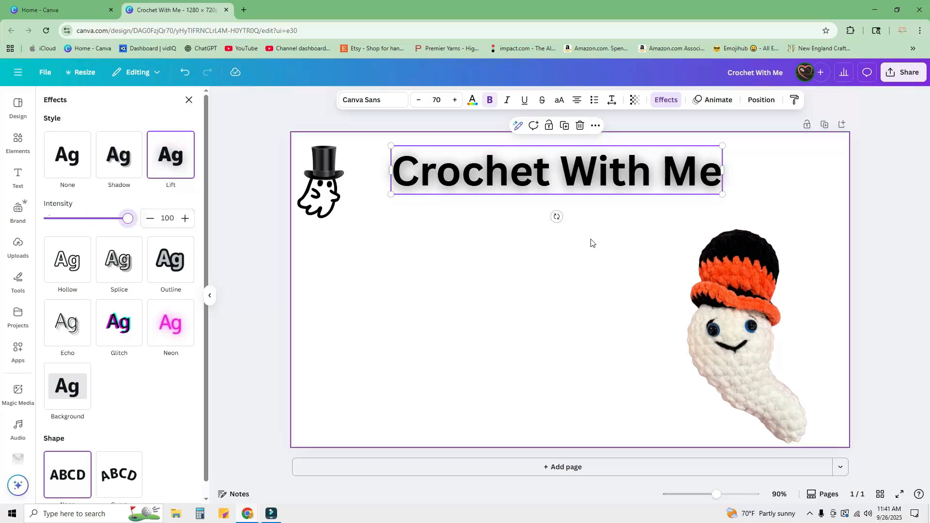
click(520, 201)
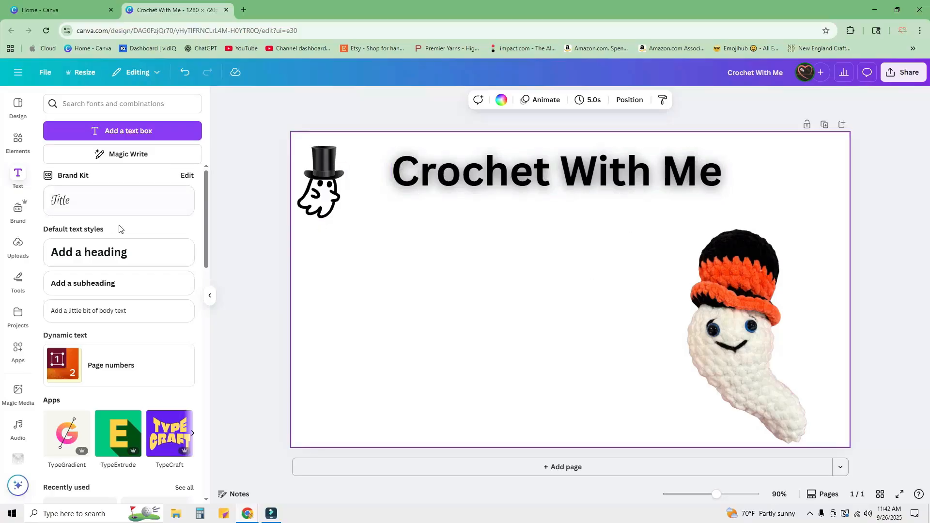
- Reduce the intensity of the heading's Lift effect to slightly below 73
click(486, 182)
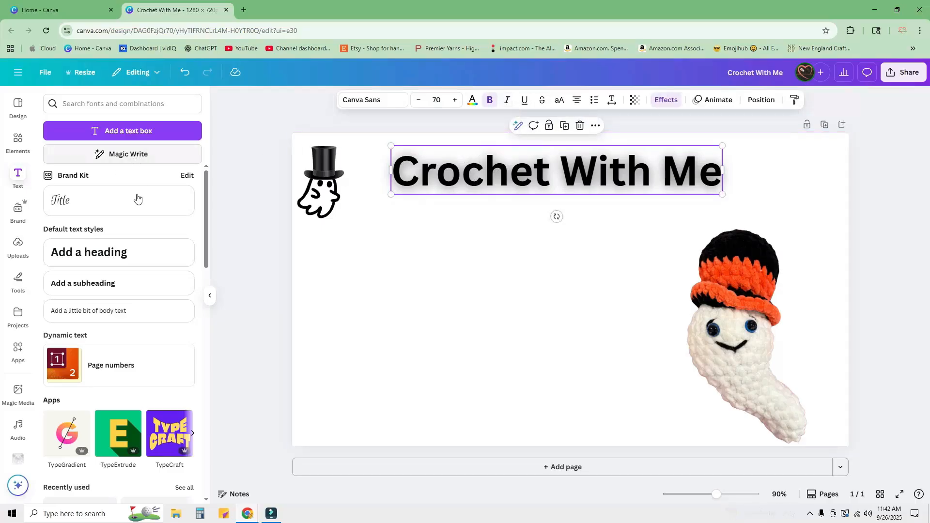
click(671, 110)
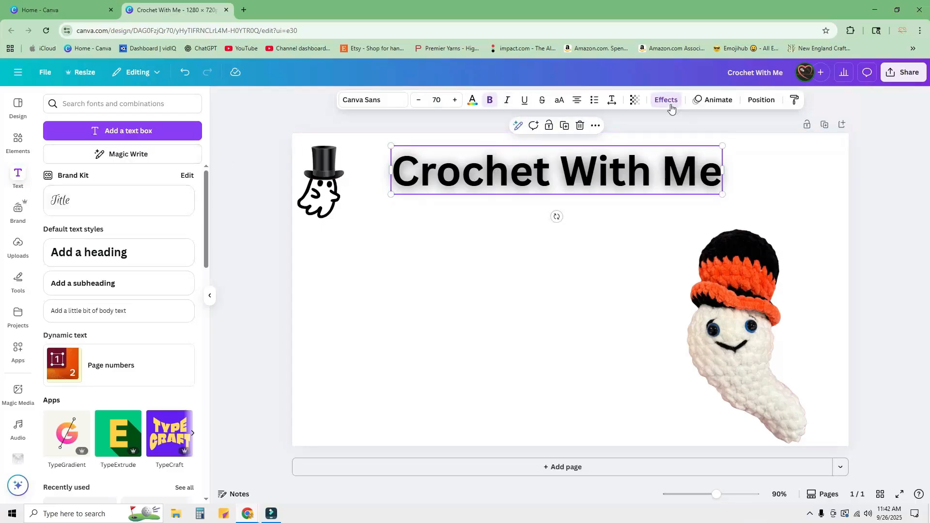
drag(128, 224, 107, 228)
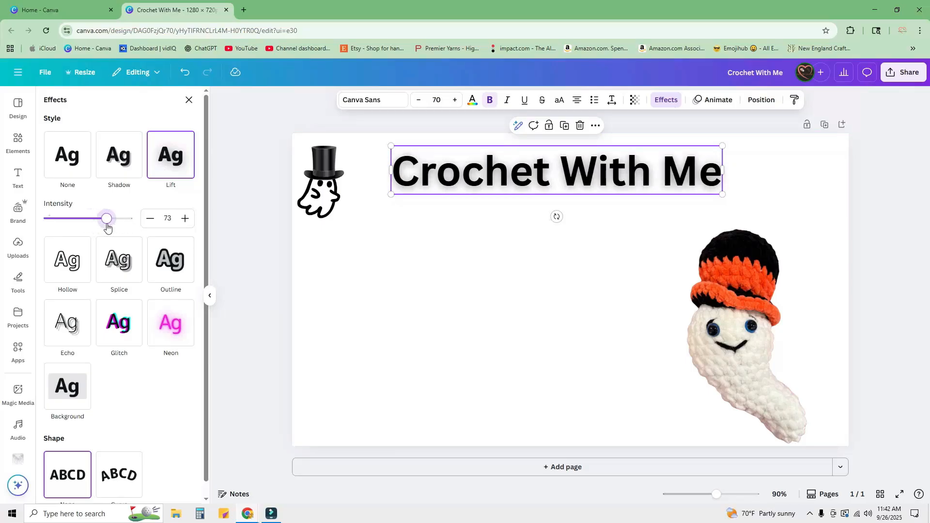
drag(107, 228, 104, 227)
click(150, 219)
click(591, 265)
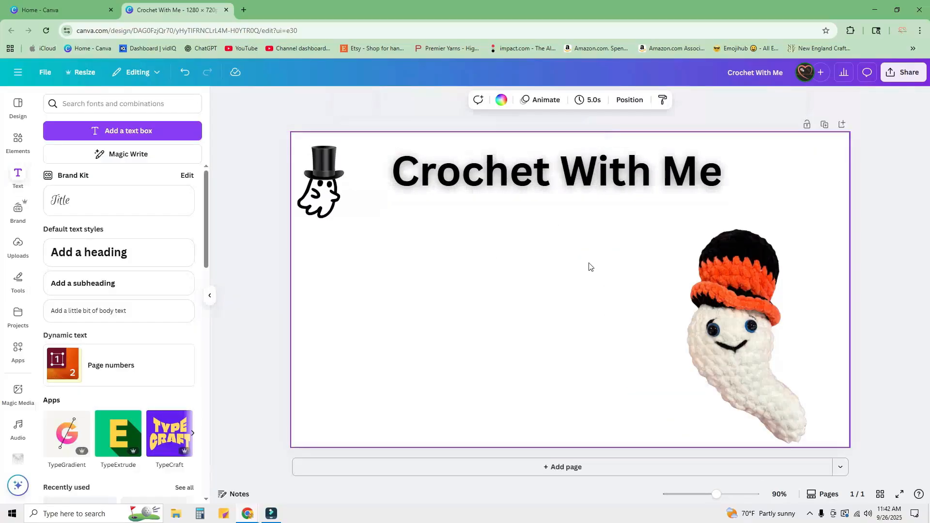
- Enlarge the crocheted ghost photo and move it left so its hat sits just under the end of the heading
click(726, 312)
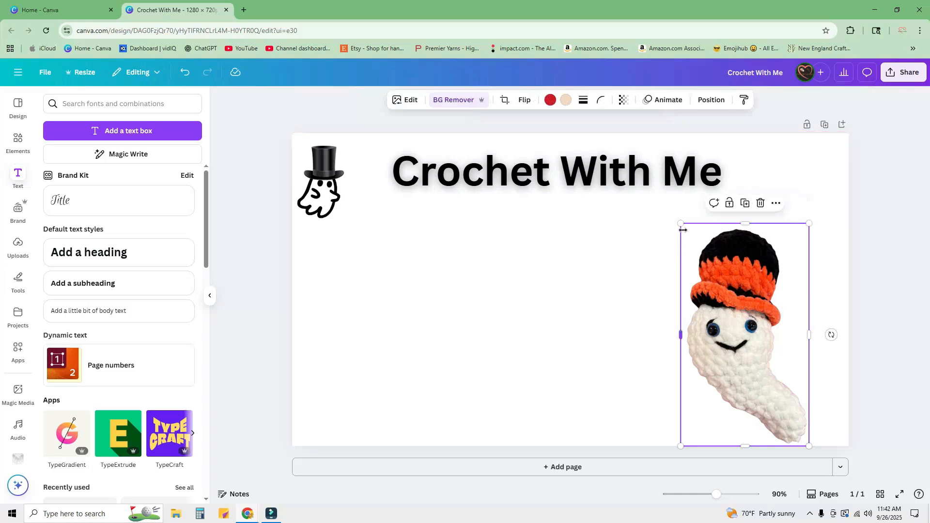
drag(681, 224, 631, 194)
drag(730, 267, 694, 271)
drag(693, 272, 672, 274)
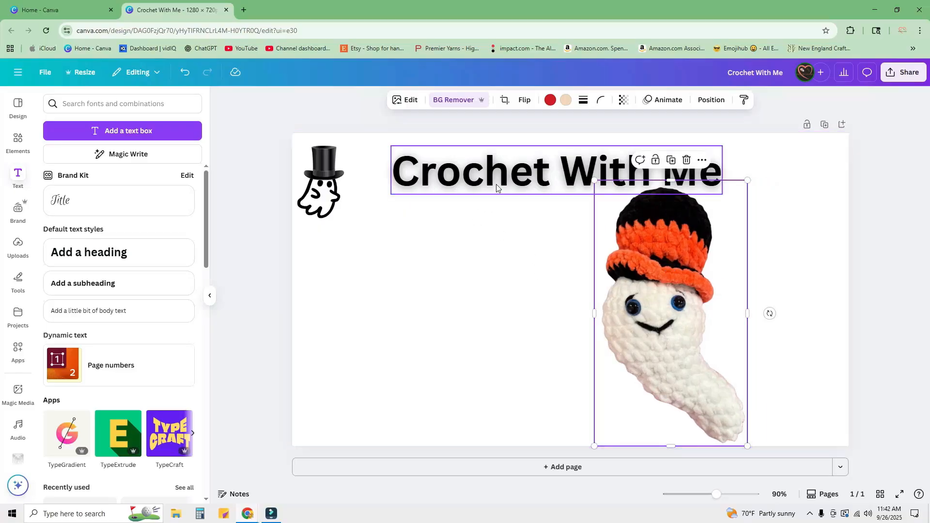
- Try pasting a copy of the heading lower on the page beside the crocheted ghost, and delete that copy
click(528, 180)
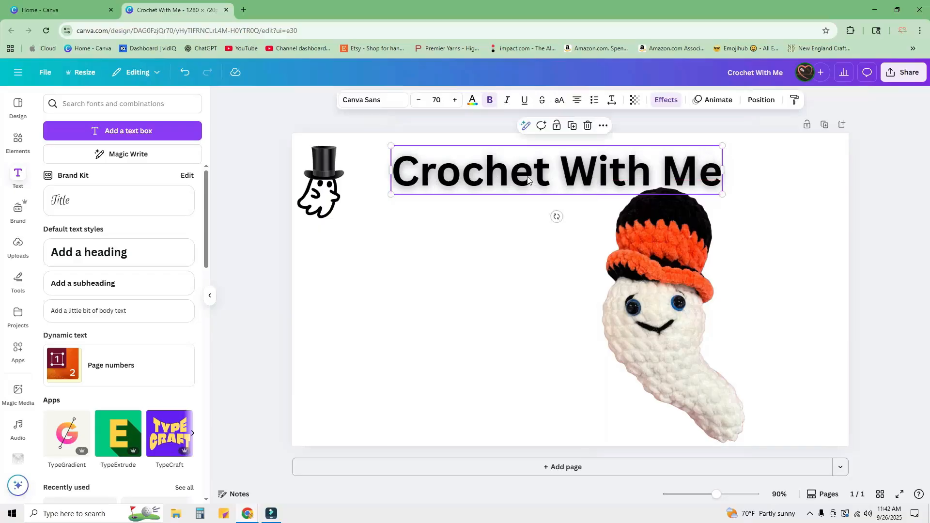
right_click(528, 180)
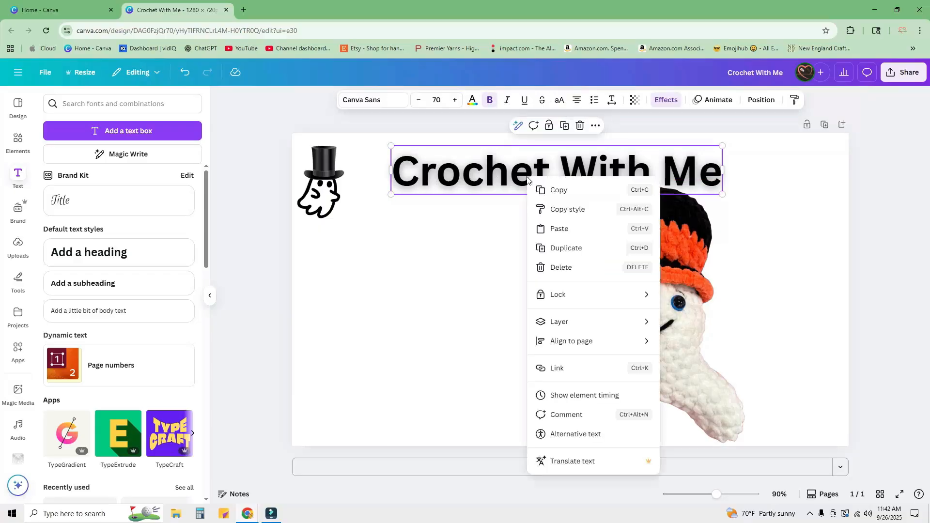
click(570, 190)
right_click(493, 257)
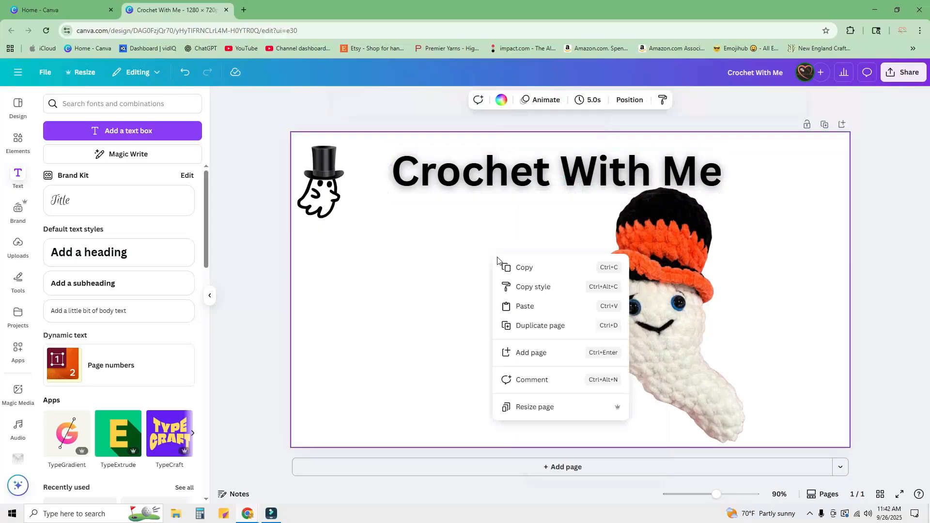
click(522, 306)
drag(570, 175, 476, 300)
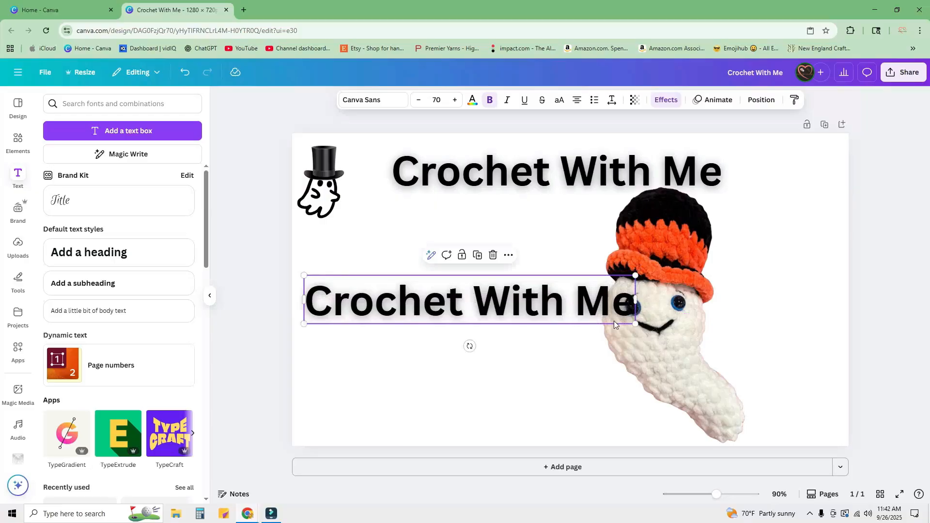
click(493, 255)
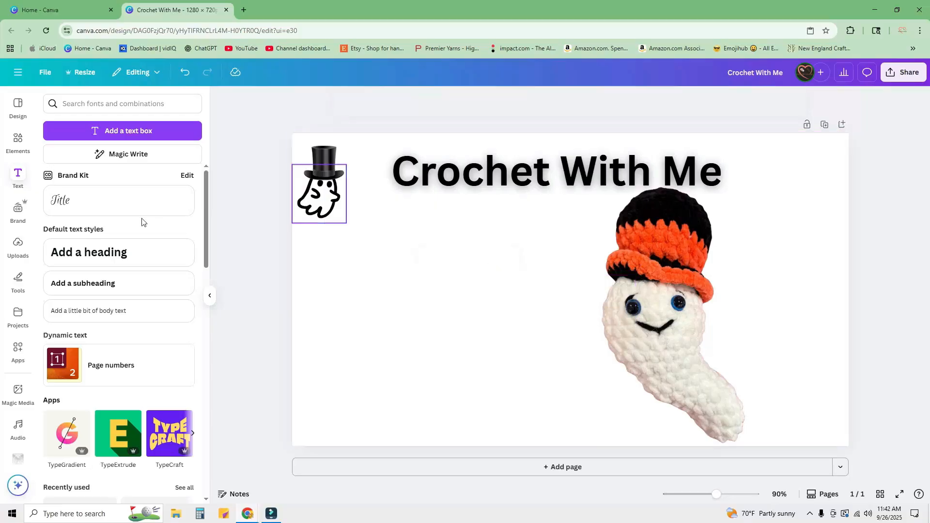
- Add a subheading text box and place it in the empty area between the heading and the crocheted ghost's left side
click(85, 287)
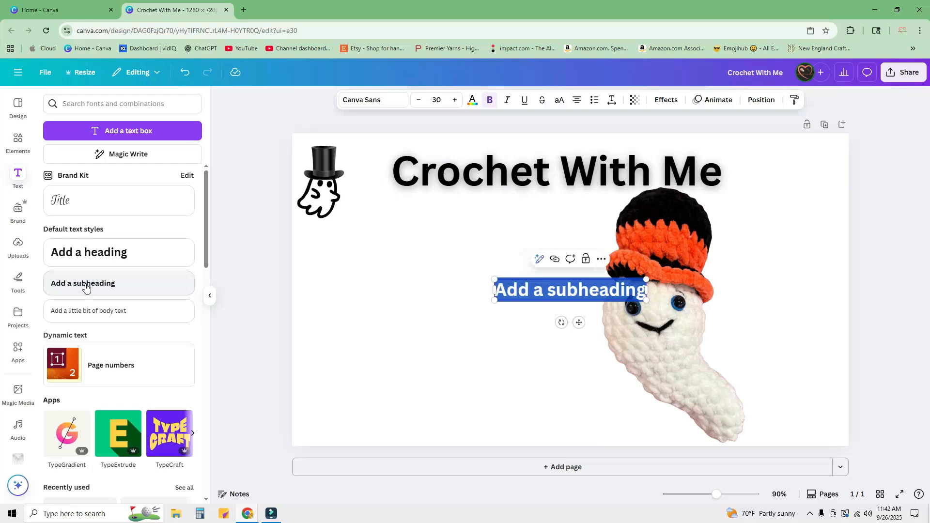
click(533, 350)
click(575, 293)
drag(558, 293, 455, 263)
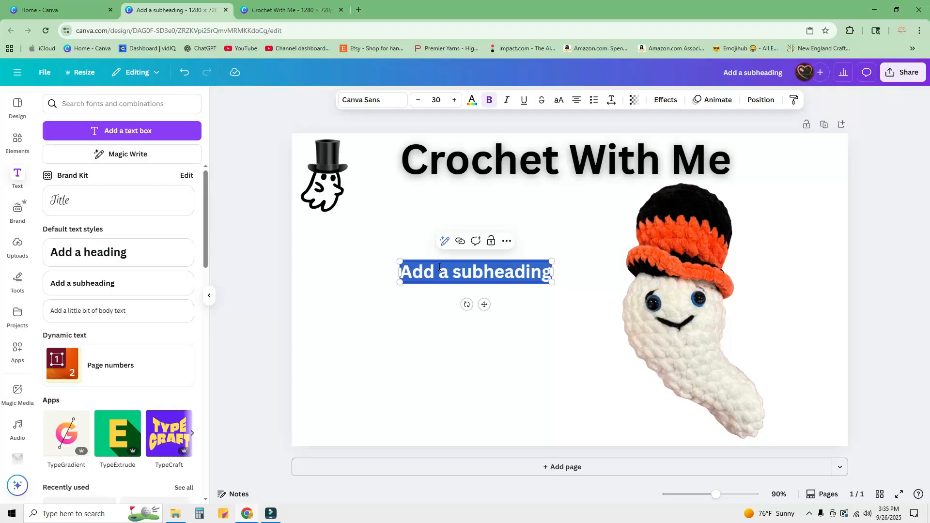
- Change the subheading to "How to Crochet An Amigurumi Ghost with a Top Hat" on three lines and enlarge its text to about size 31.9
text(How to Crochet)
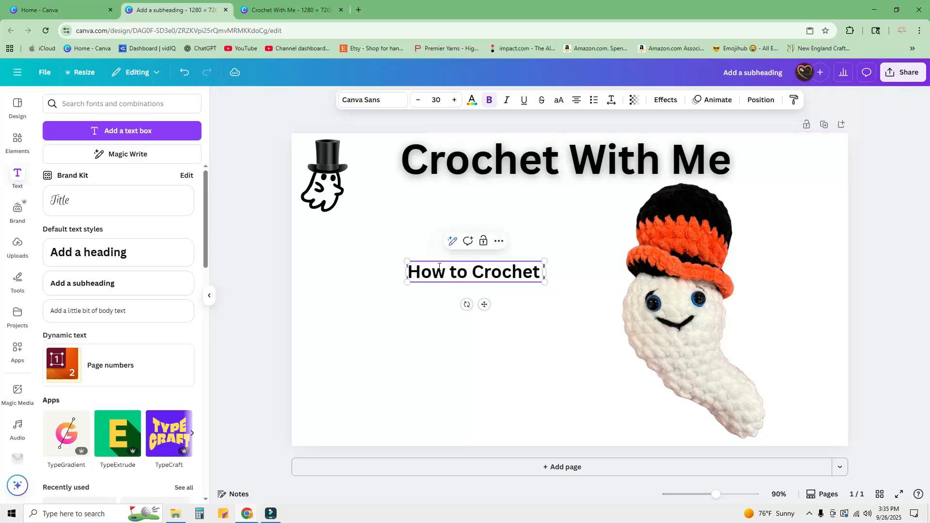
text( An)
key(Return)
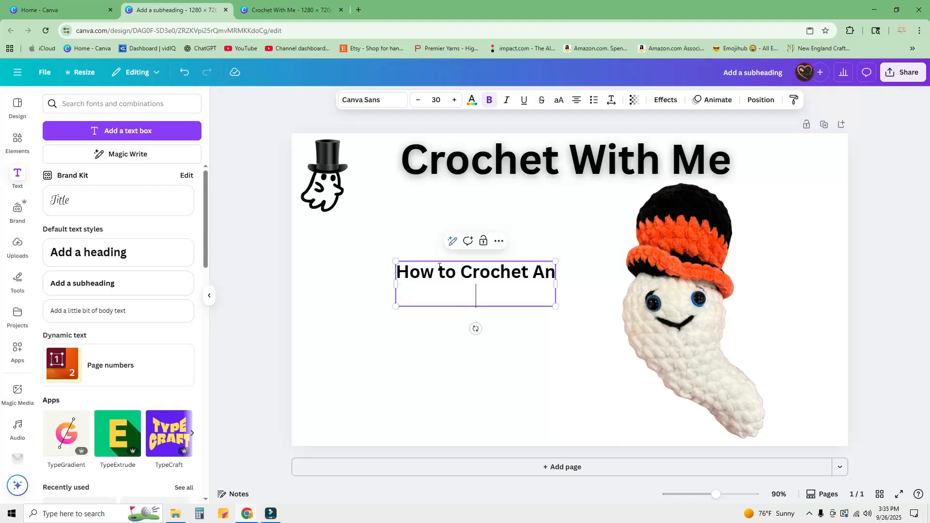
text(Amig)
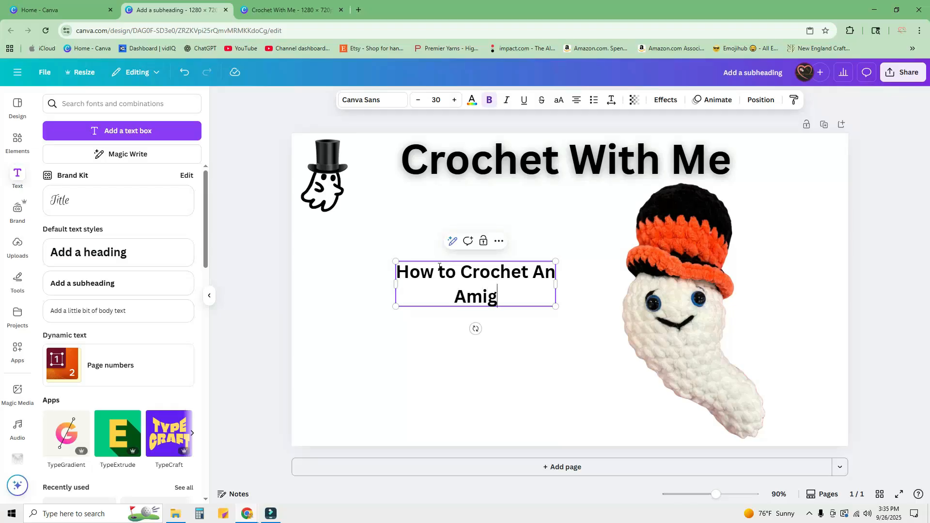
text(urumi Ghost wi)
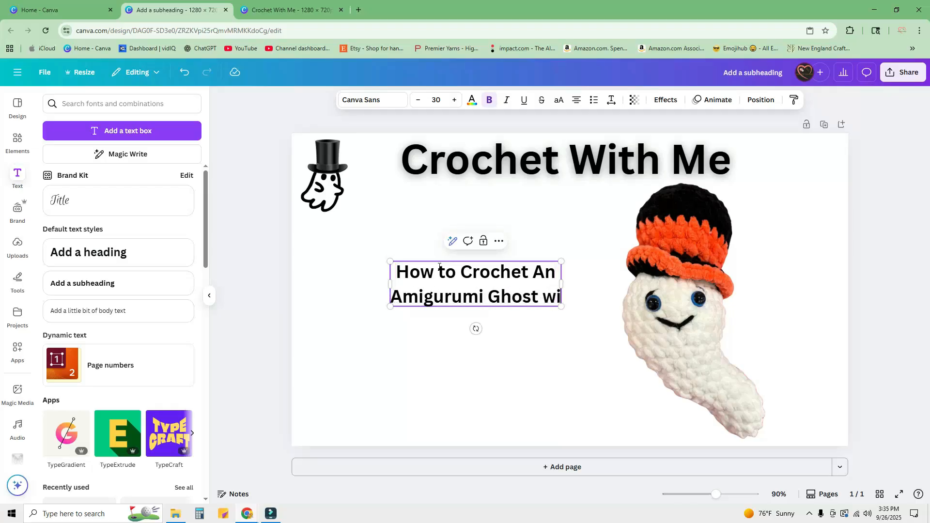
text(th a Top Hat)
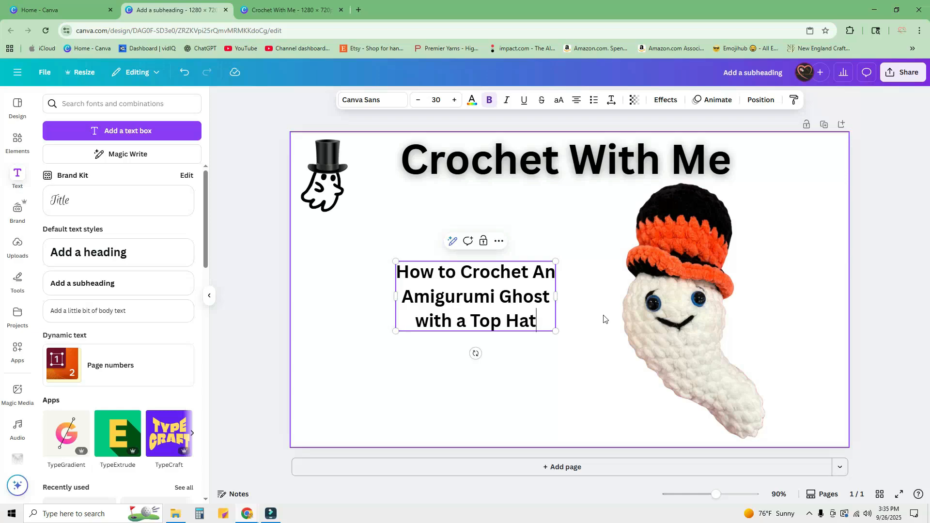
key(Escape)
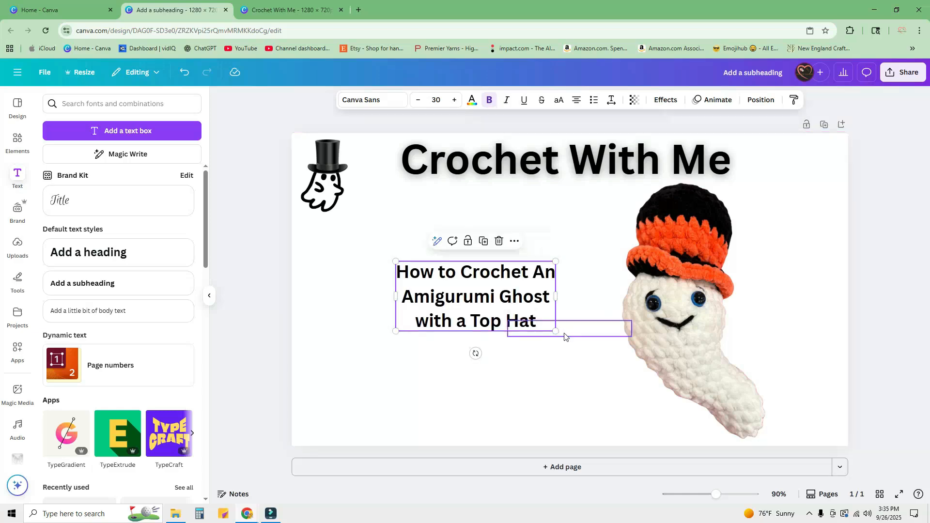
click(556, 332)
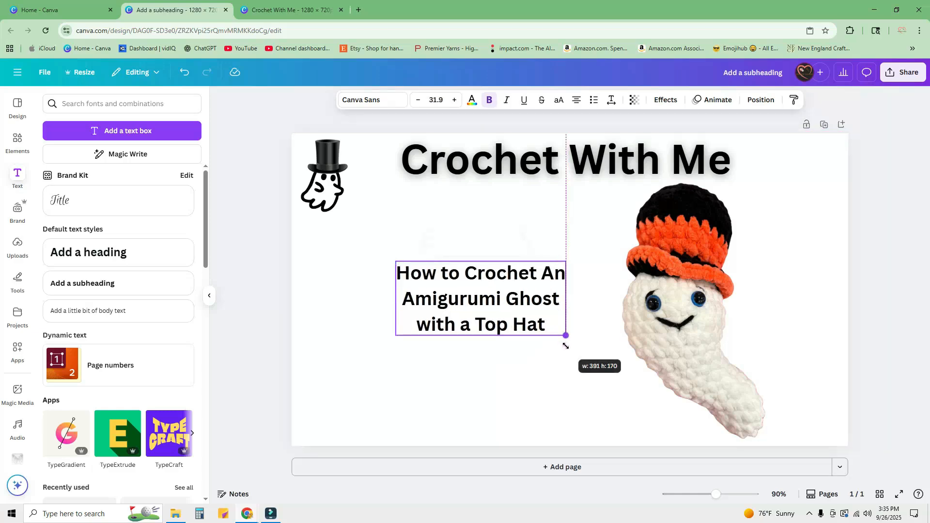
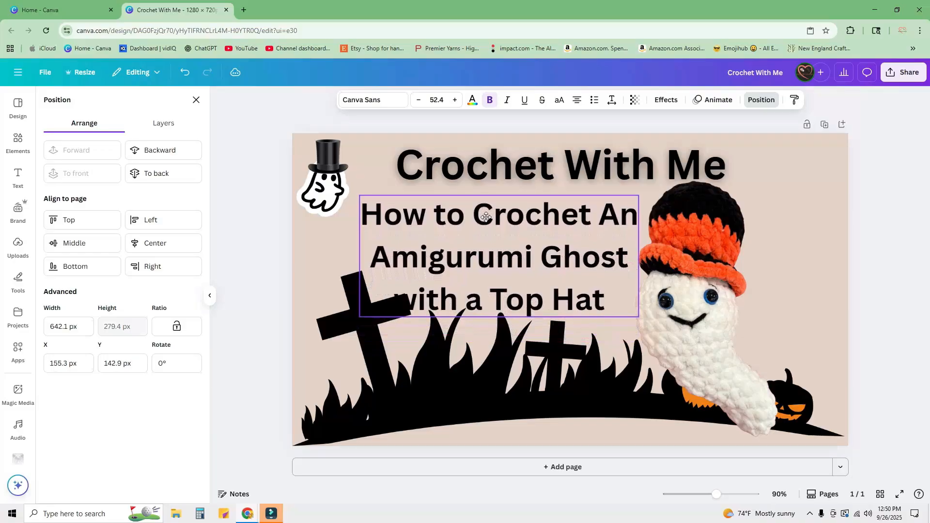
- Set the transparency of the black graveyard graphic along the page's bottom to 60
click(509, 366)
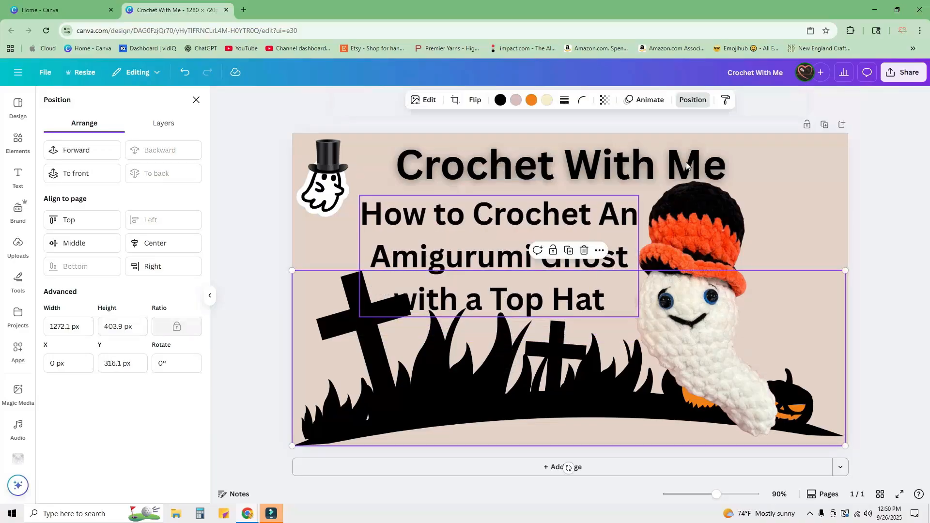
click(605, 101)
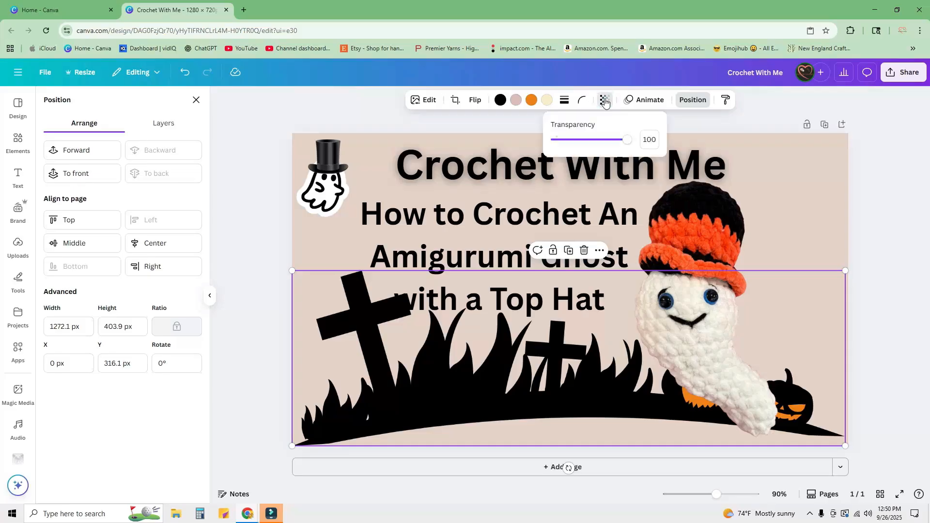
drag(626, 139, 598, 147)
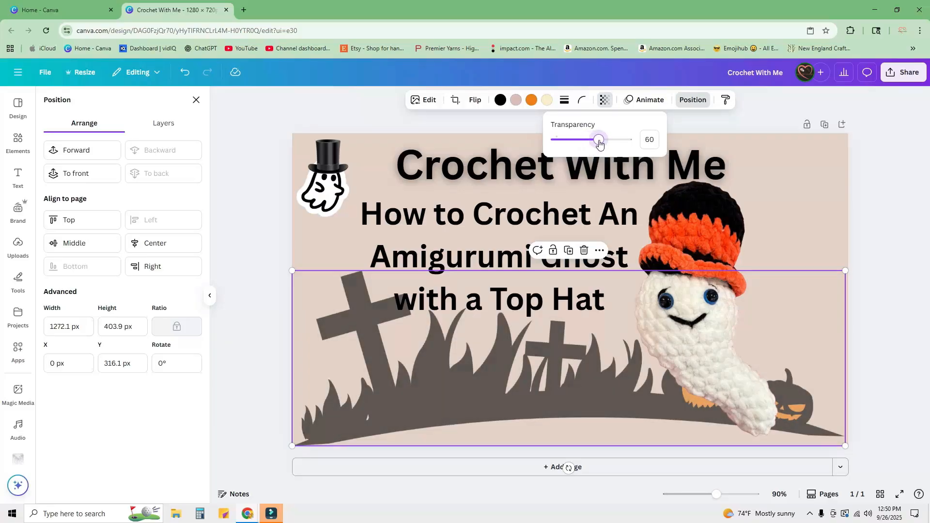
- Recolor the "How to Crochet An Amigurumi Ghost with a Top Hat" subheading white and apply the Lift text effect
click(903, 233)
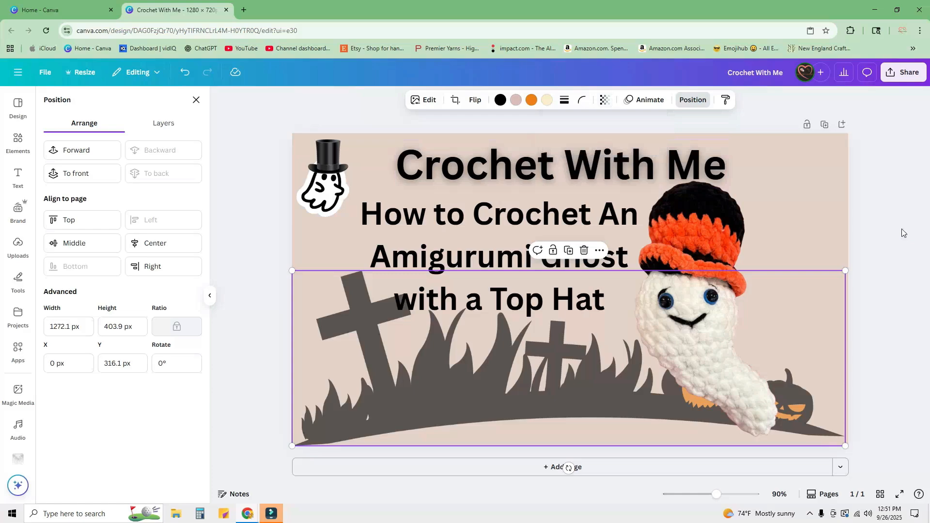
click(826, 212)
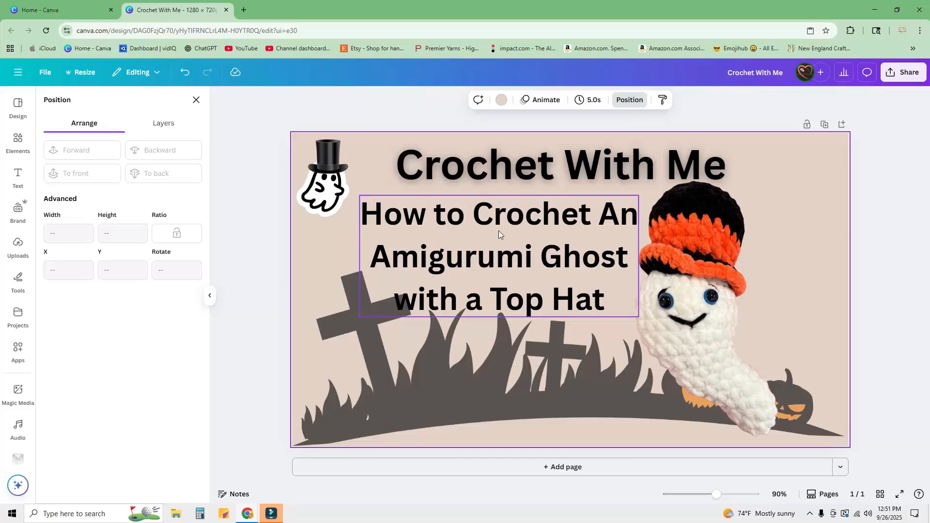
click(481, 249)
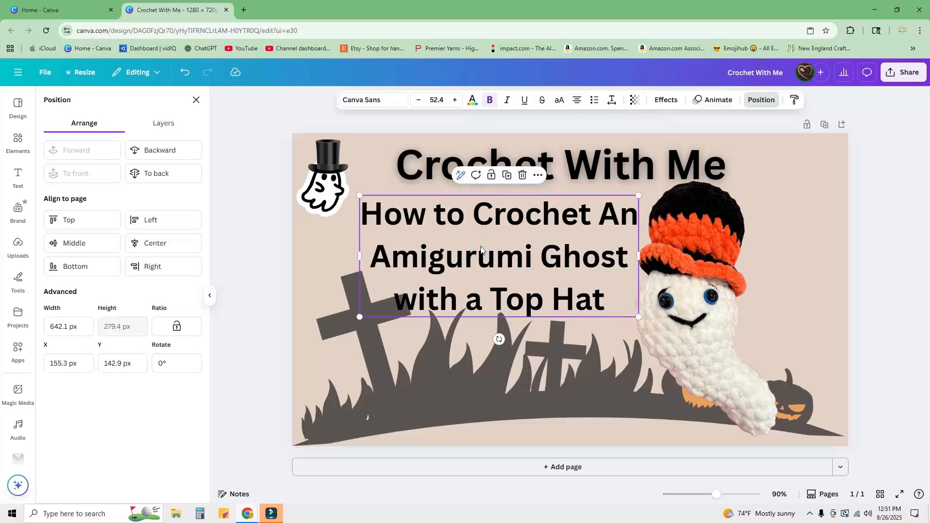
click(472, 101)
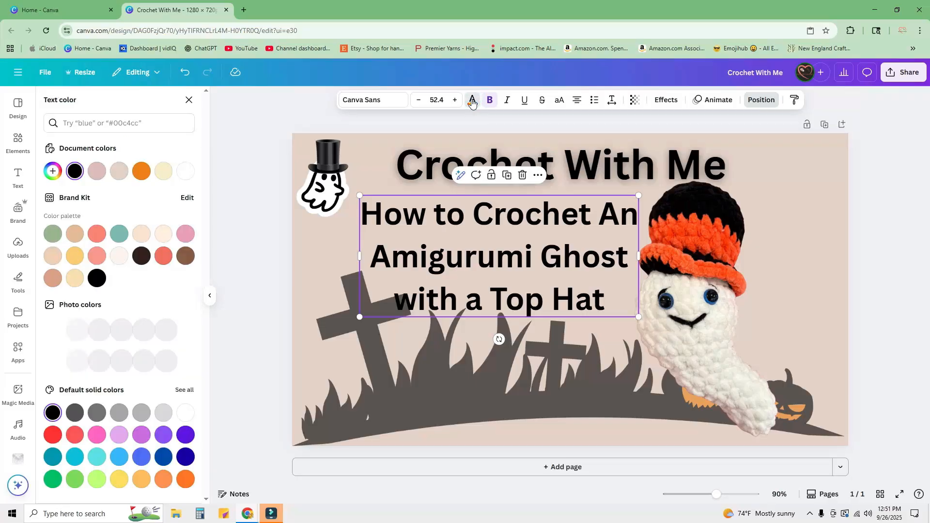
click(192, 410)
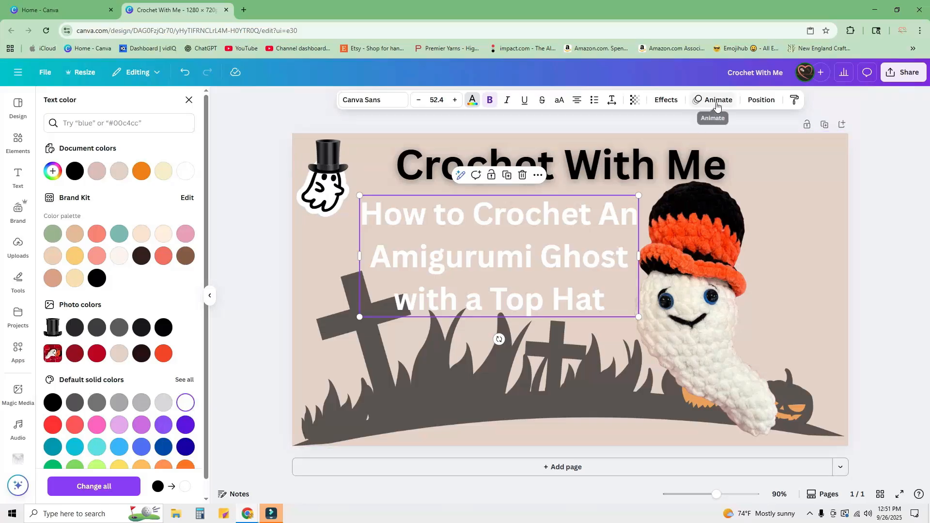
click(664, 100)
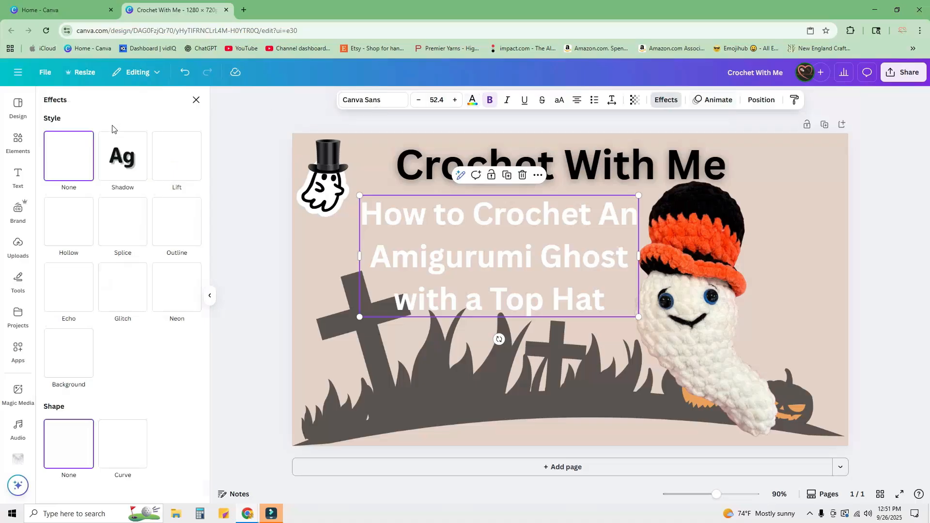
click(175, 159)
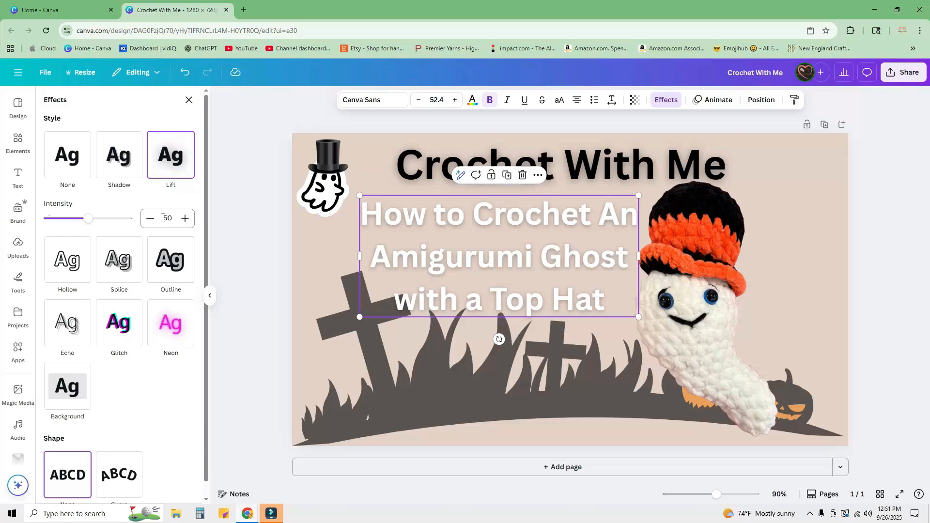
- Add a square shape and stretch it into a rectangle covering the whole subheading, up to the crocheted ghost's hat
click(16, 144)
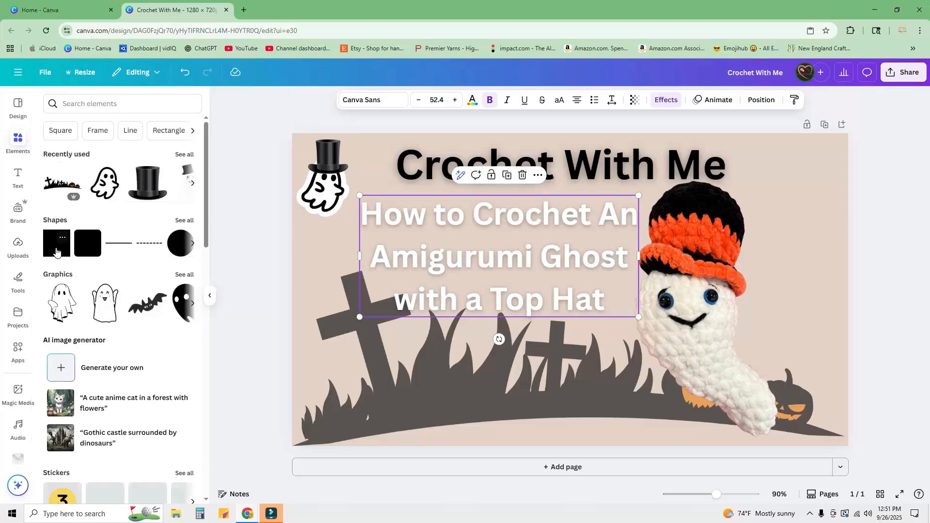
click(184, 222)
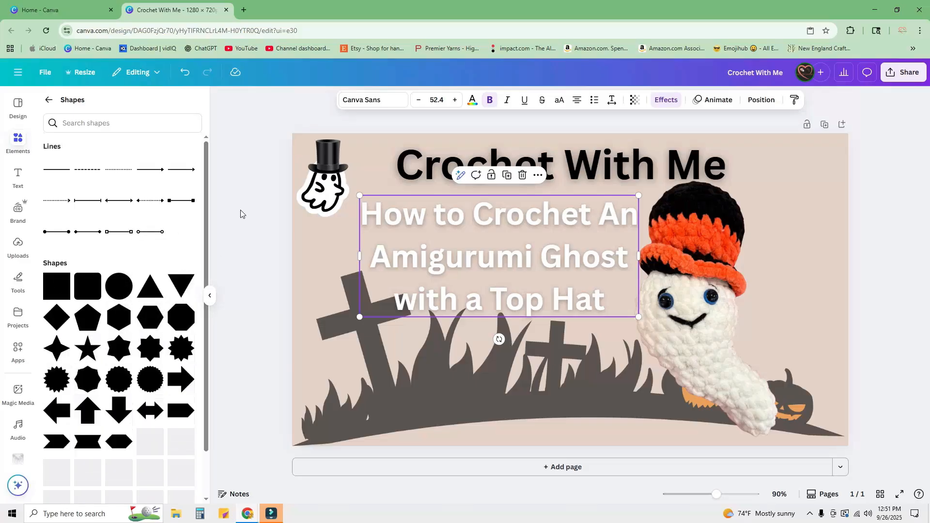
click(53, 296)
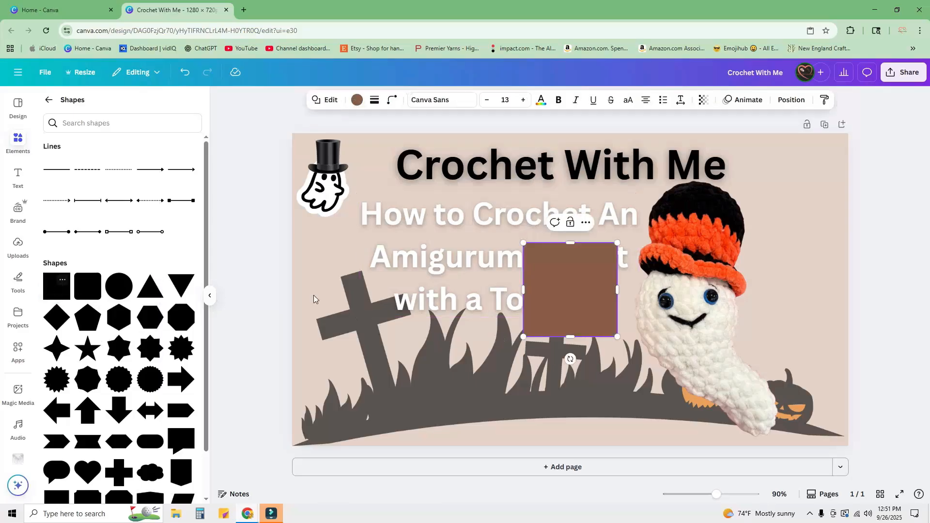
drag(531, 327, 363, 273)
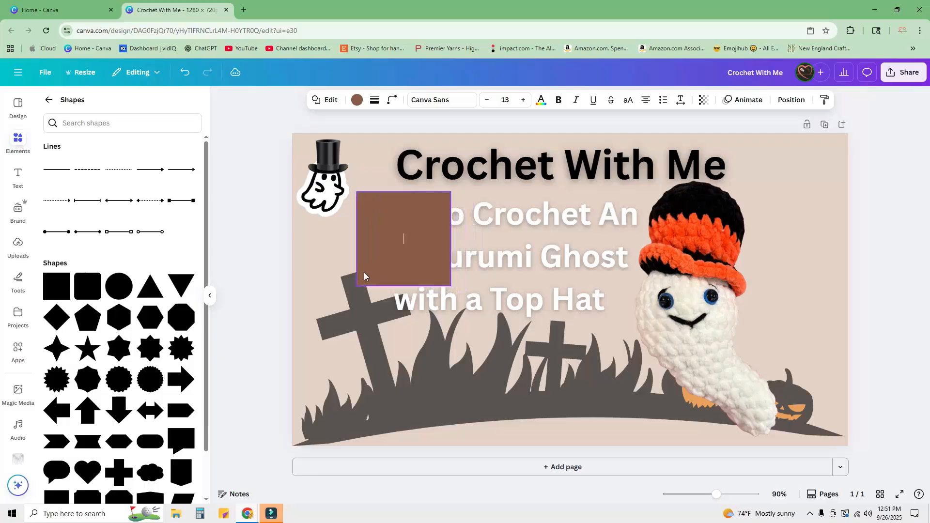
drag(462, 289, 511, 320)
drag(502, 256, 653, 269)
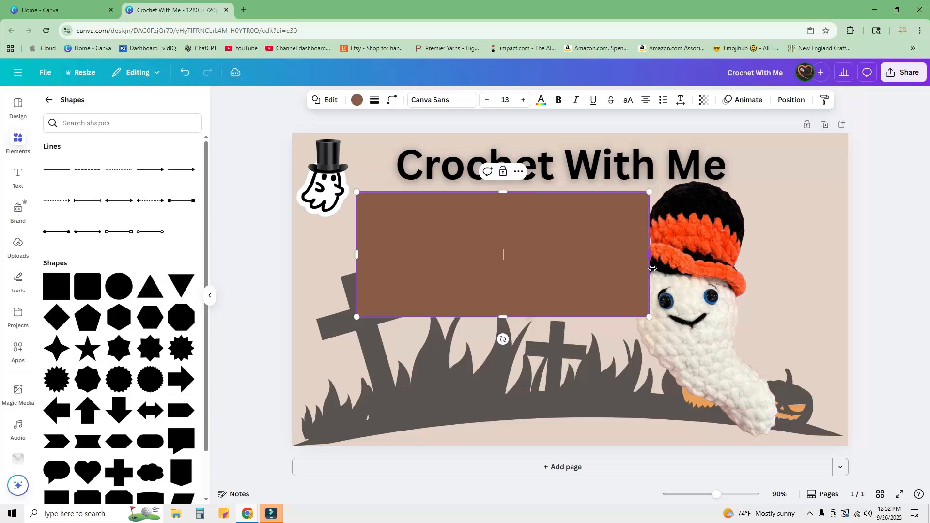
- Fill the rectangle with the orange-red photo color and extend its upper-left corner to about 693 × 303 px
double_click(385, 264)
click(356, 101)
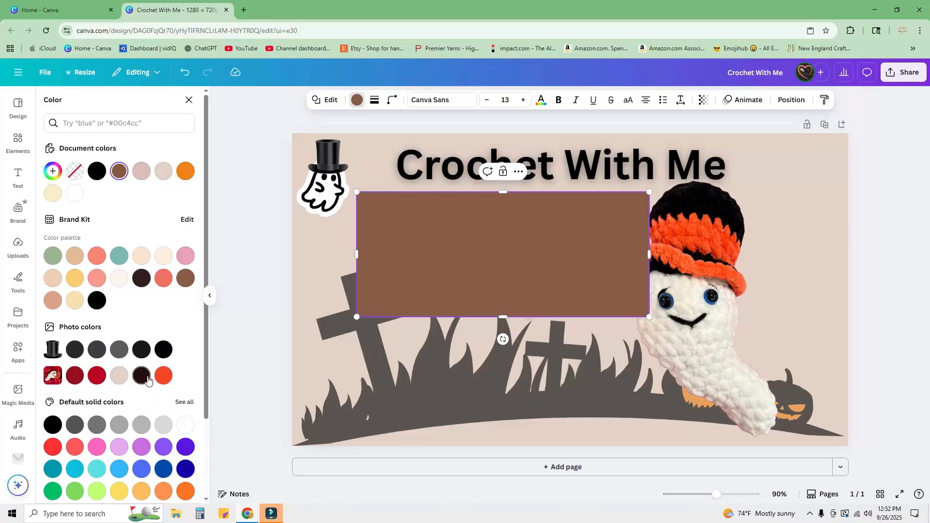
click(165, 378)
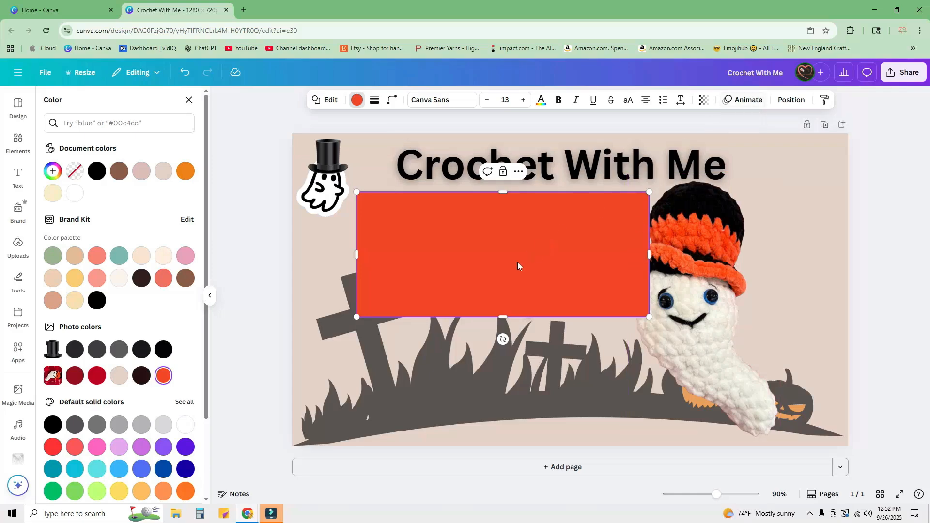
drag(357, 192, 347, 185)
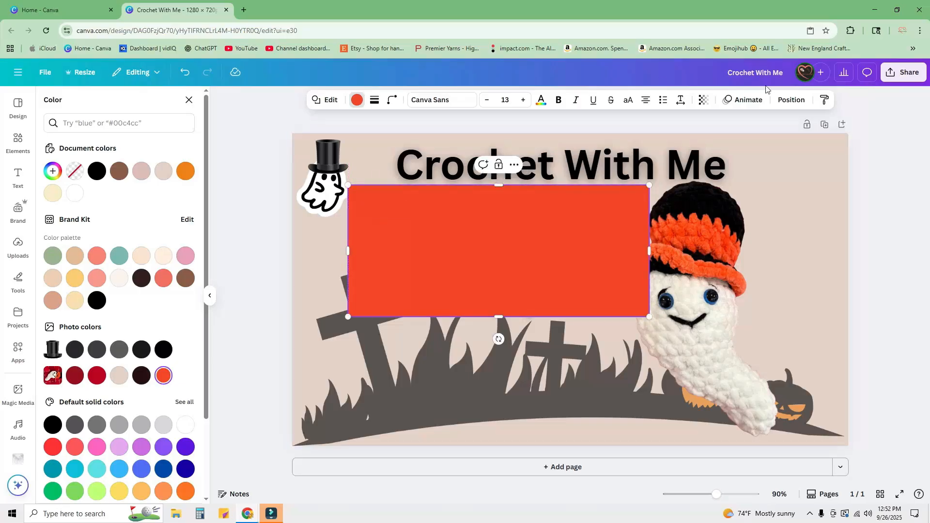
- Send the orange-red rectangle backward behind the subheading and extend its lower edge to a height of about 323 px
click(789, 102)
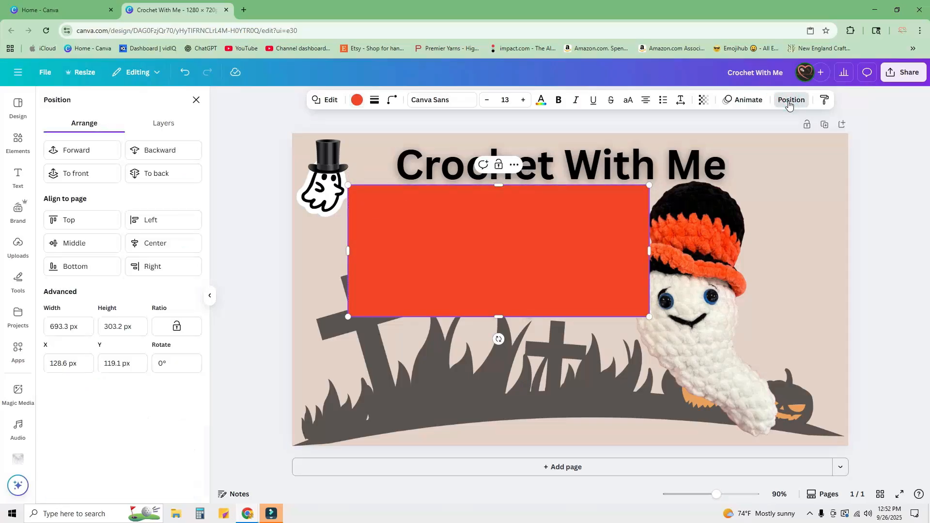
click(159, 151)
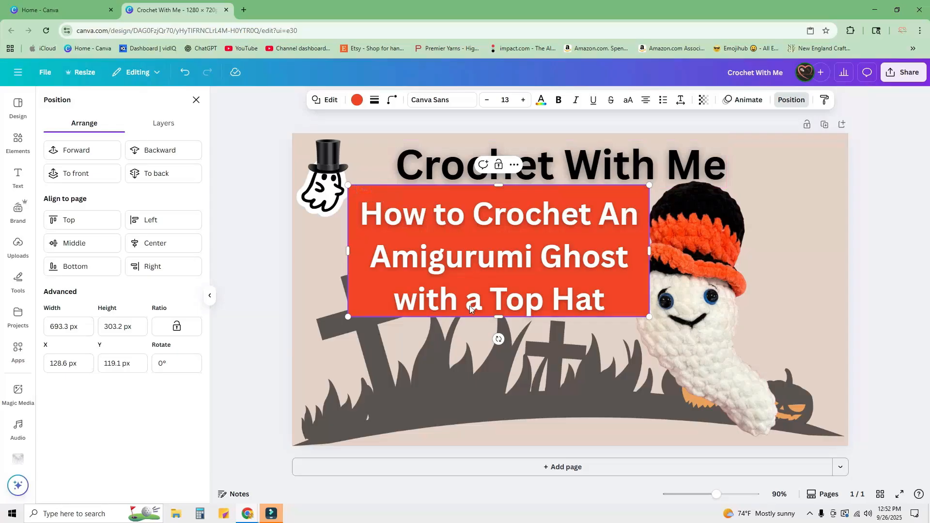
click(499, 317)
drag(499, 317, 499, 325)
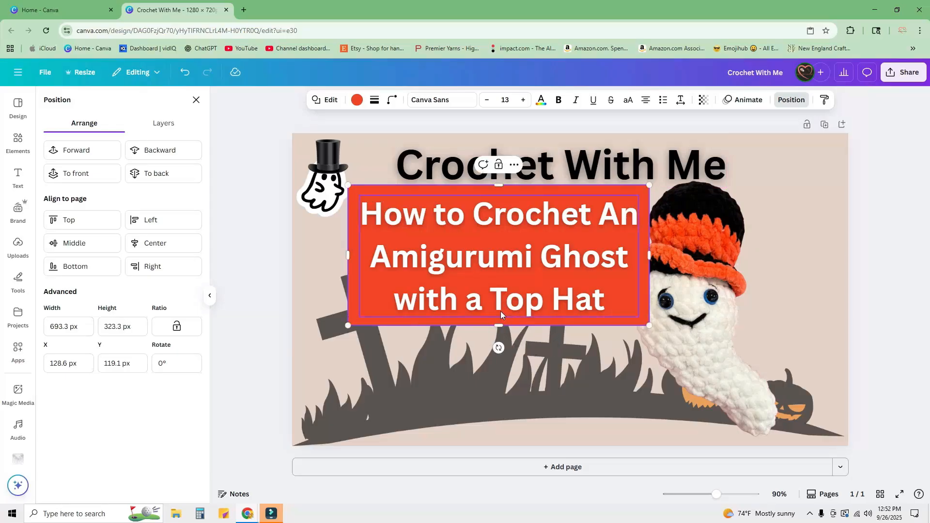
- Move the crocheted ghost right, clear of the rectangle, and lower the graveyard graphic to about X -18, Y 386 px
drag(715, 231, 750, 231)
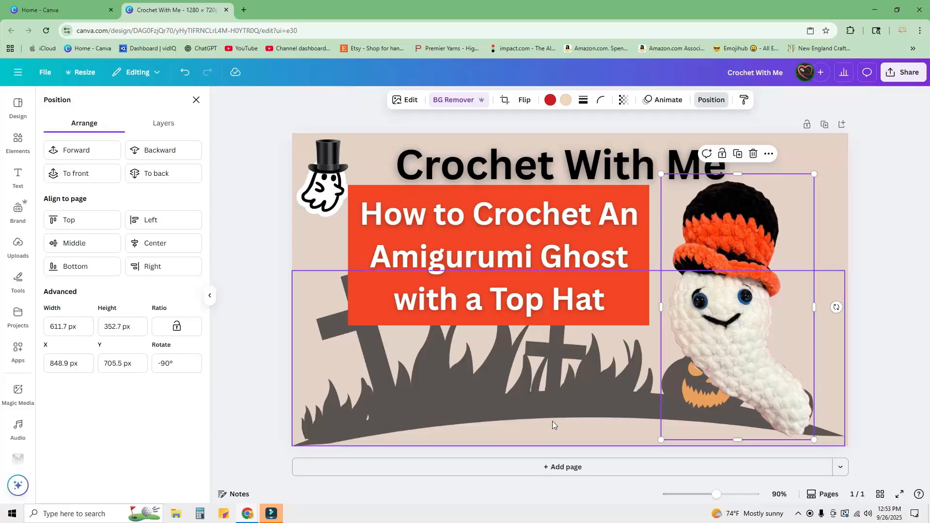
drag(551, 422, 544, 449)
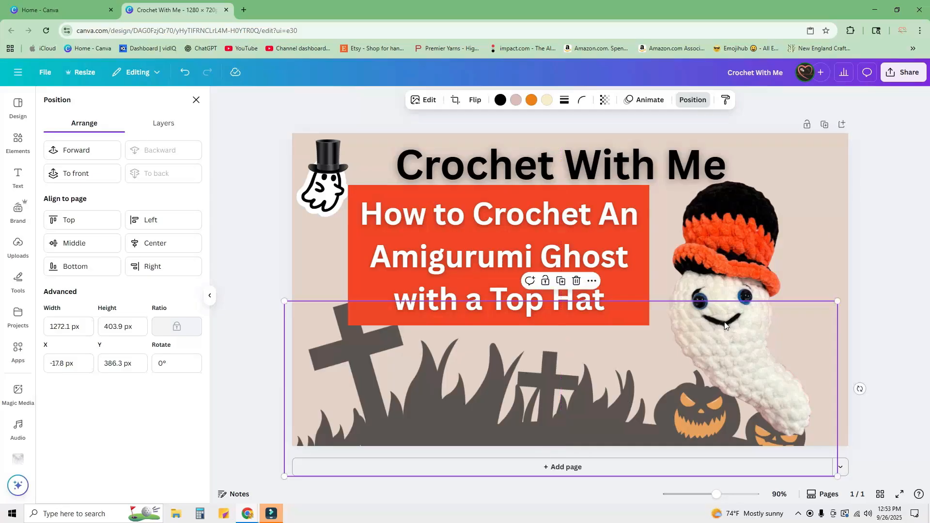
click(886, 204)
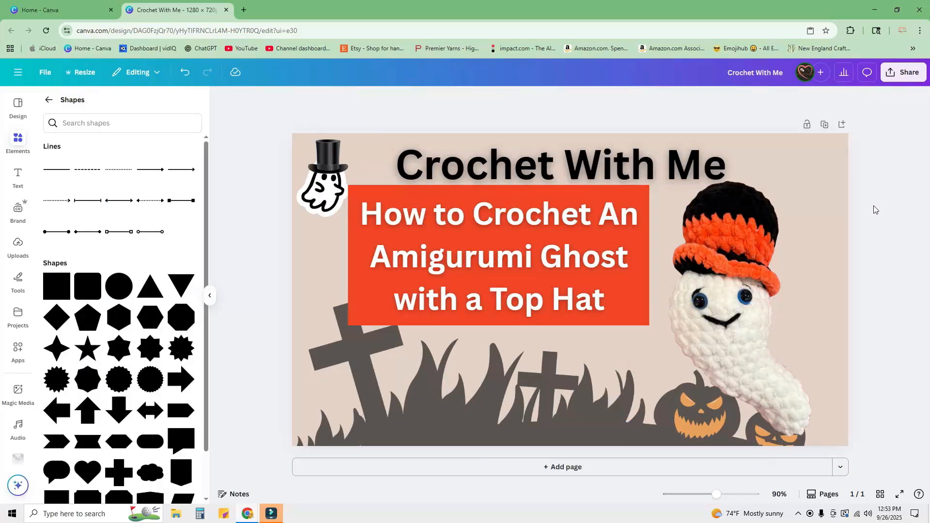
- Nudge the "Crochet With Me" heading slightly up and right, leaving a gap above the orange-red rectangle
drag(612, 173, 617, 169)
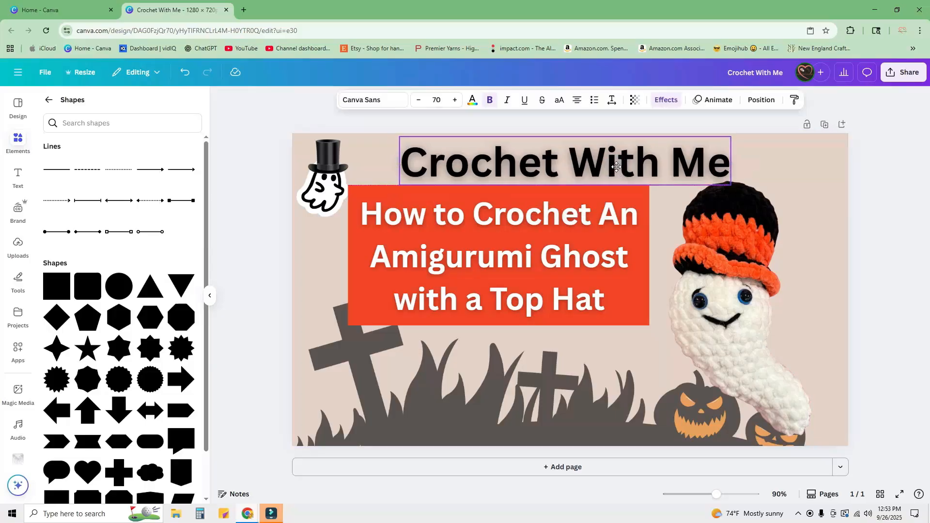
click(909, 168)
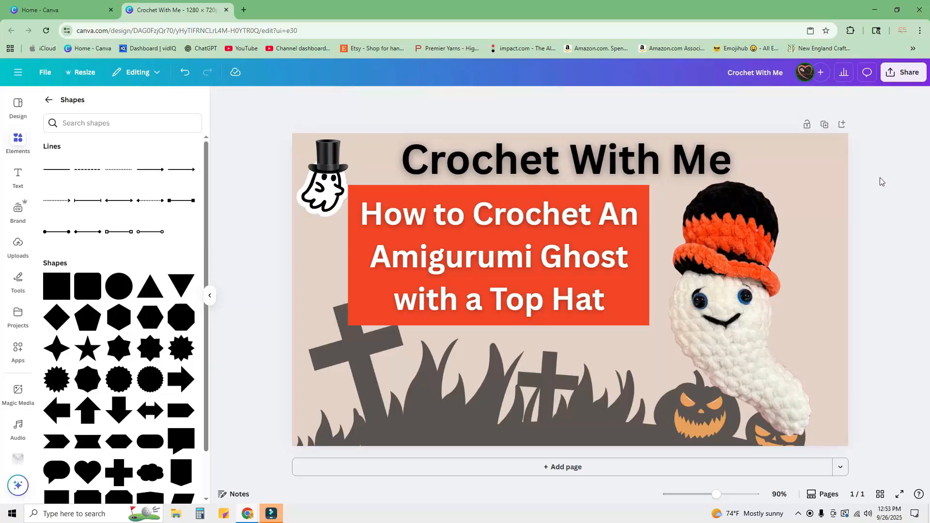